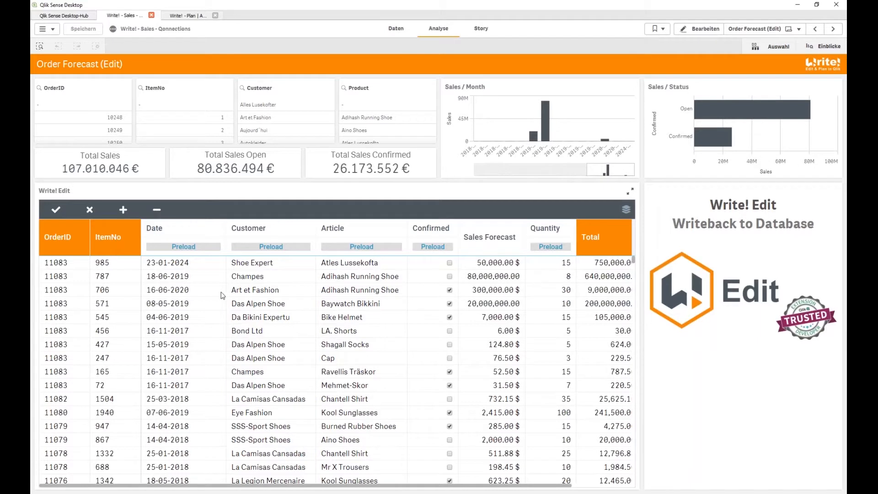
Set the first order row's date to 16-06-2020 using the date picker
{"action": "left_click", "coordinate": [187, 270]}
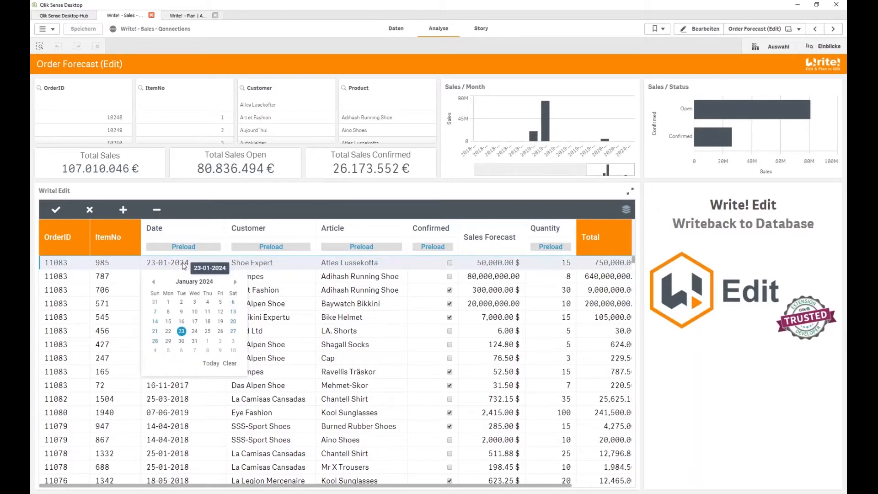
{"action": "left_click", "coordinate": [235, 283]}
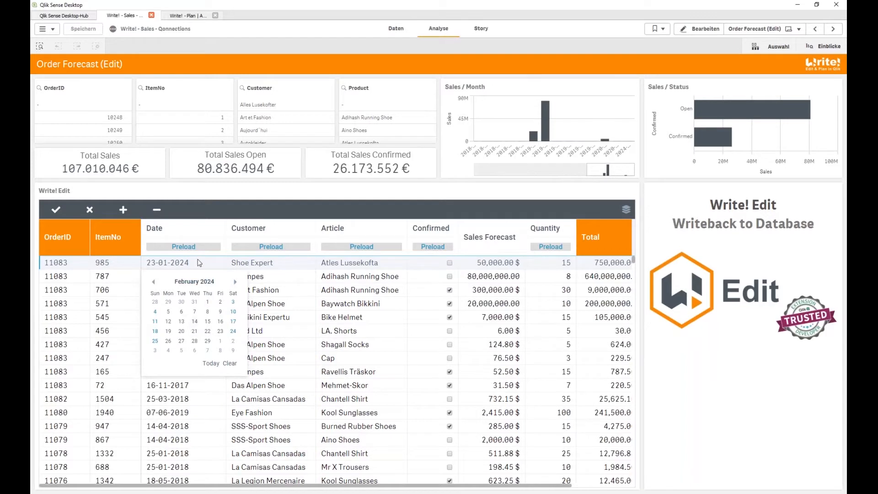
{"action": "left_click", "coordinate": [197, 282]}
{"action": "left_click", "coordinate": [196, 281]}
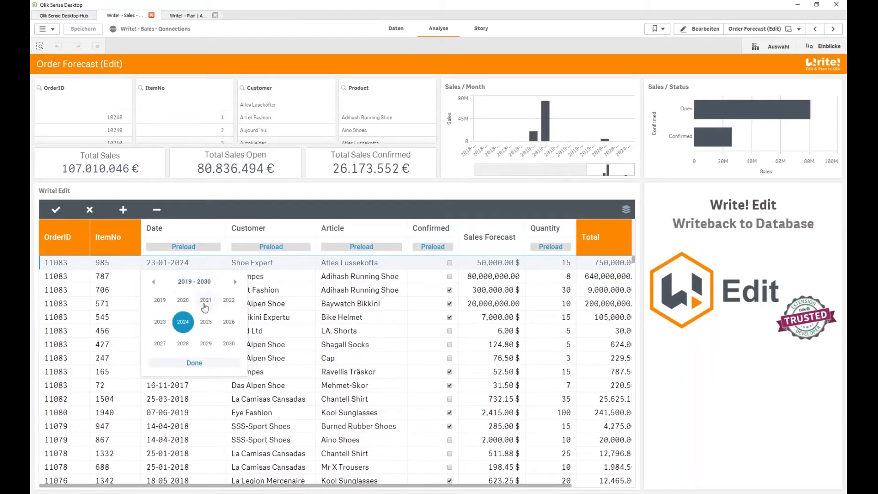
{"action": "left_click", "coordinate": [183, 300]}
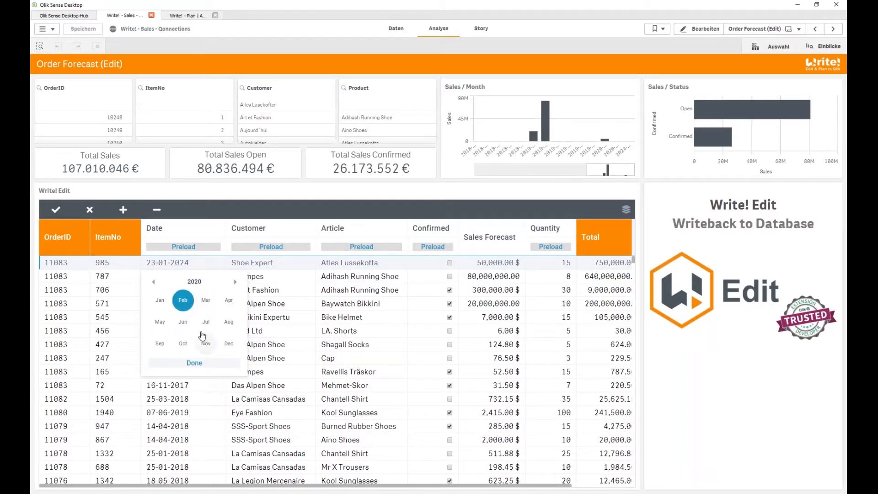
{"action": "left_click", "coordinate": [183, 322]}
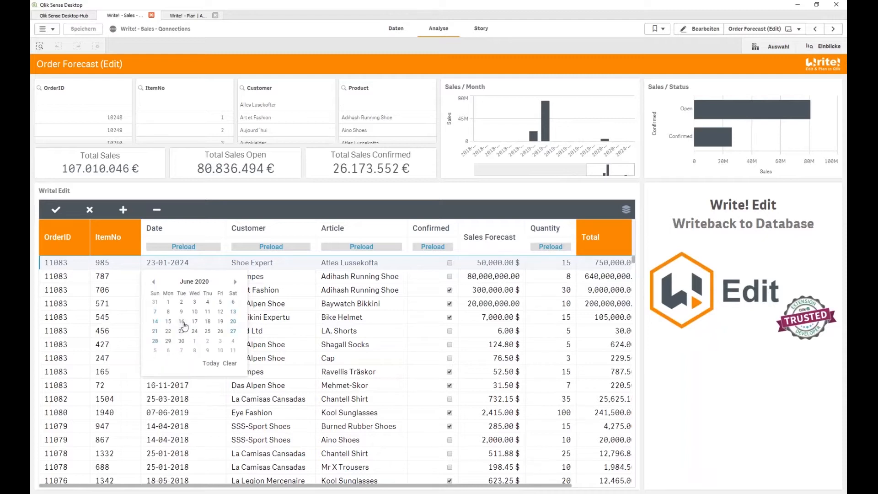
{"action": "left_click", "coordinate": [188, 331]}
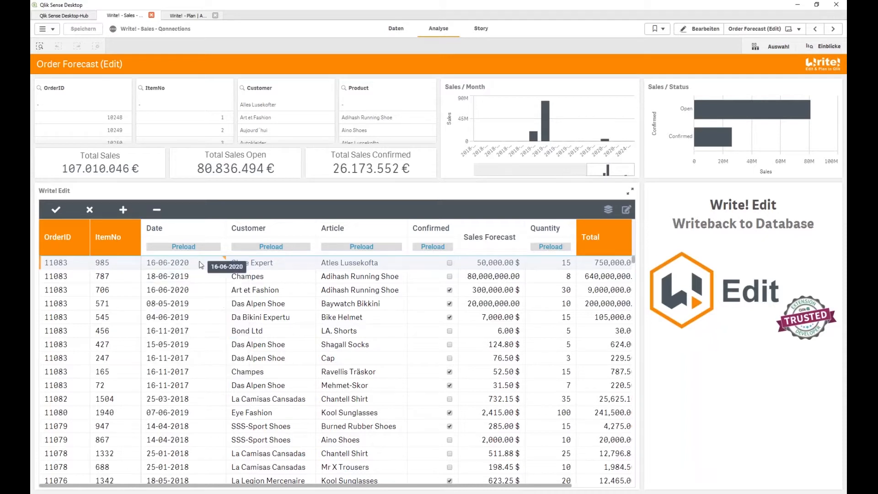
Change the first row's customer from Shoe Expert to Sport Shop
{"action": "left_click", "coordinate": [261, 267]}
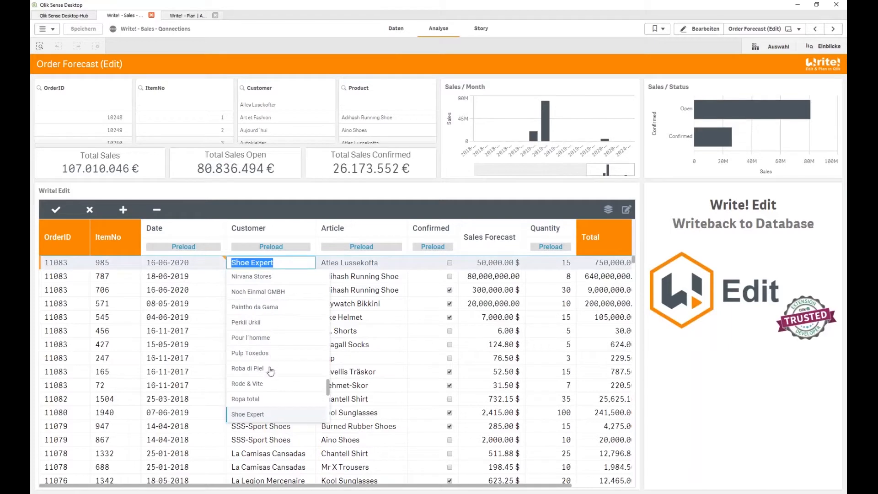
{"action": "scroll", "coordinate": [266, 365], "scroll_direction": "down", "scroll_amount": 2}
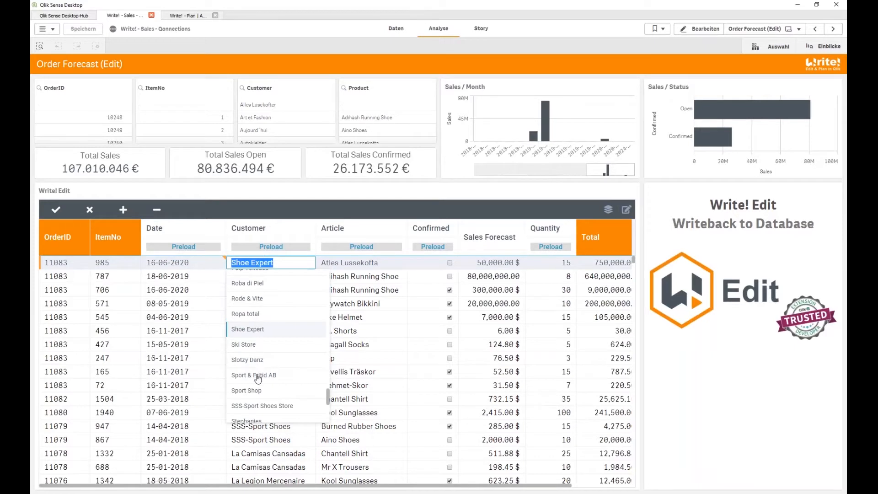
{"action": "left_click", "coordinate": [250, 391]}
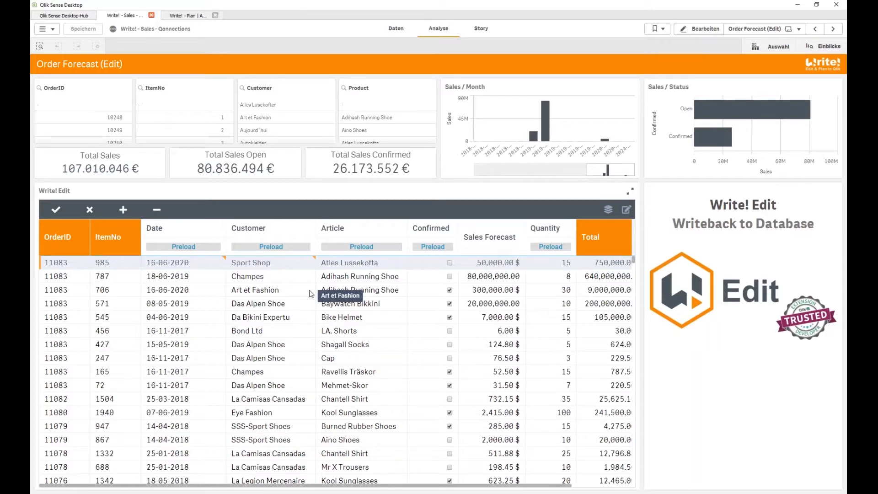
Confirm Champes Adihash, unconfirm Bike Helmet, set row 1's forecast to 100k, and save to the database
{"action": "left_click", "coordinate": [450, 277]}
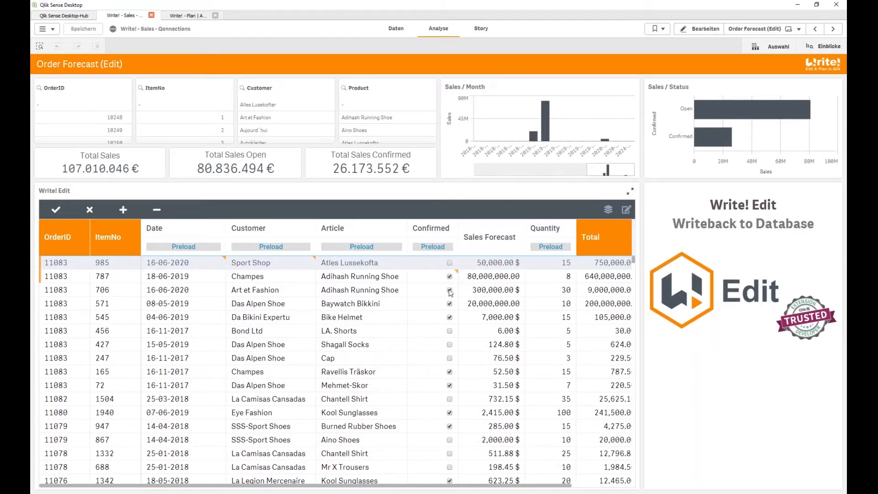
{"action": "left_click", "coordinate": [450, 317]}
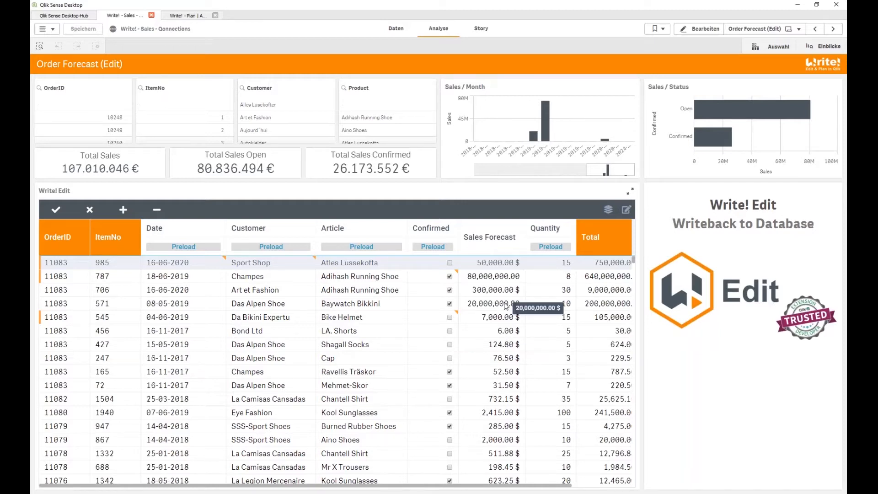
{"action": "left_click", "coordinate": [501, 264]}
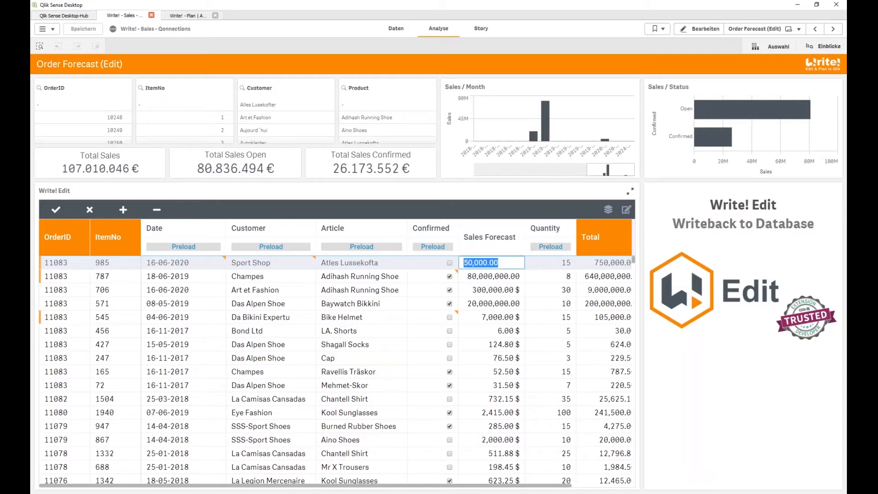
{"action": "type", "text": "100k"}
{"action": "left_click", "coordinate": [478, 289]}
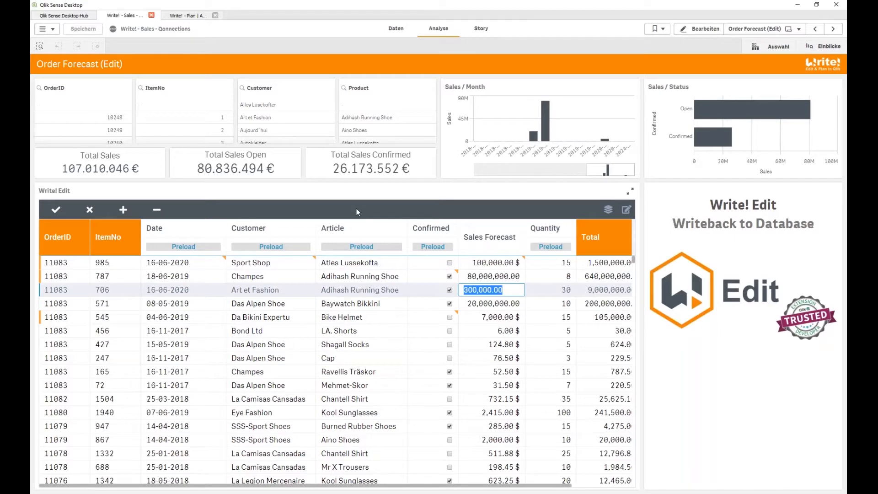
{"action": "left_click", "coordinate": [56, 209]}
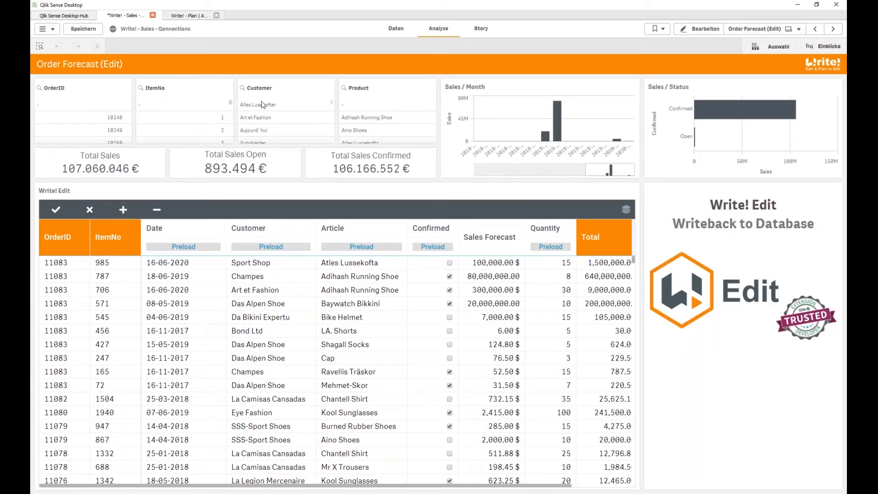
Filter the Customer pane to Art et Fashion and Aujourd´hui
{"action": "left_click_drag", "start_coordinate": [257, 117], "coordinate": [259, 133]}
{"action": "key", "text": "Return"}
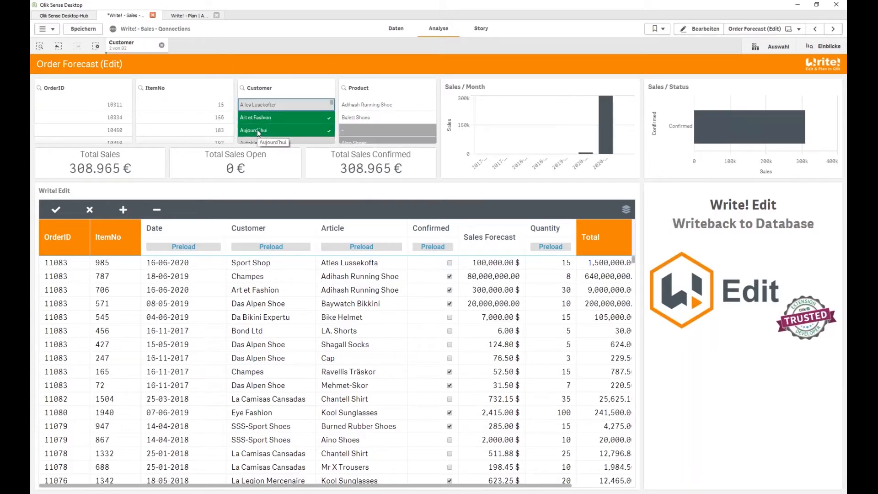
{"action": "scroll", "coordinate": [302, 315], "scroll_direction": "down", "scroll_amount": 4}
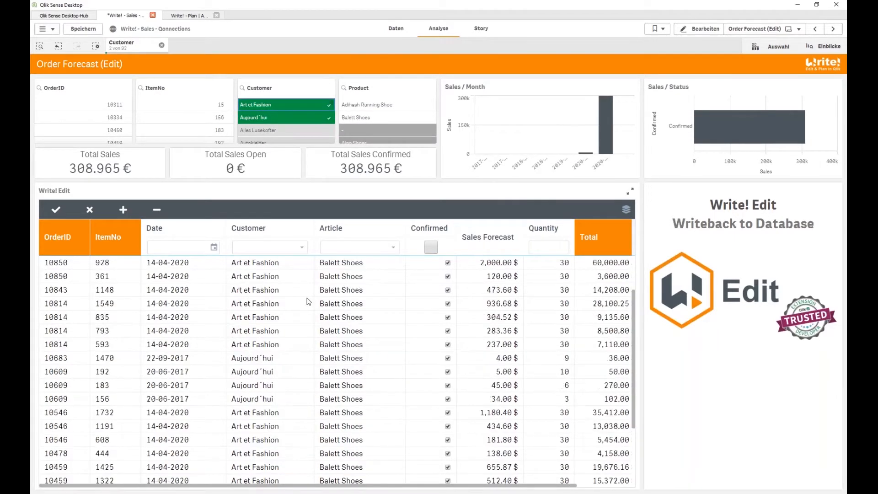
{"action": "scroll", "coordinate": [303, 324], "scroll_direction": "up", "scroll_amount": 4}
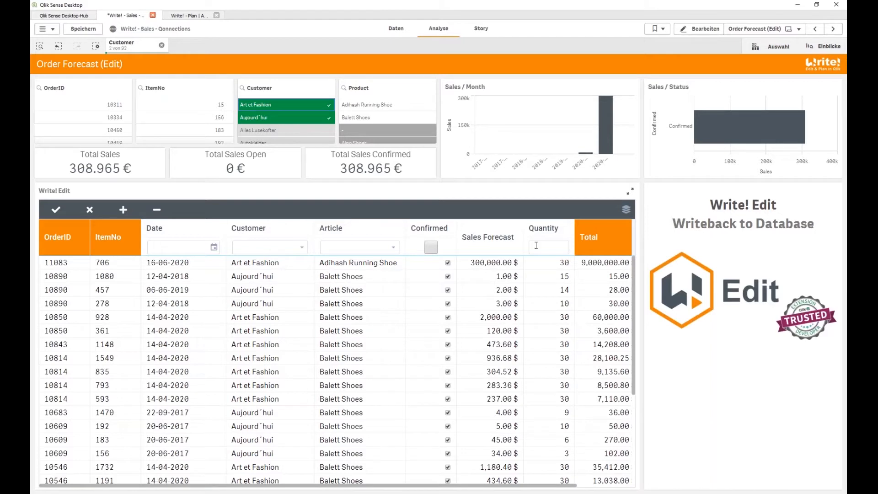
Bulk-set the Article of every listed row to Aino Shoes
{"action": "left_click", "coordinate": [365, 251]}
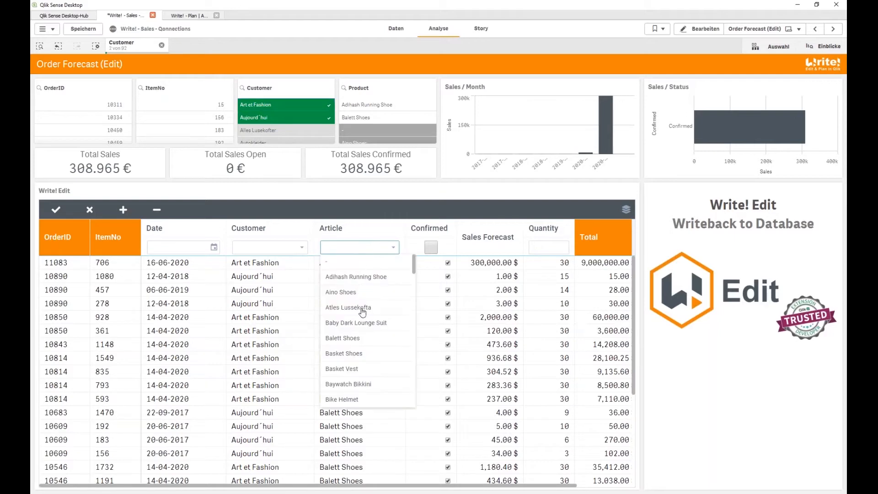
{"action": "left_click", "coordinate": [356, 293]}
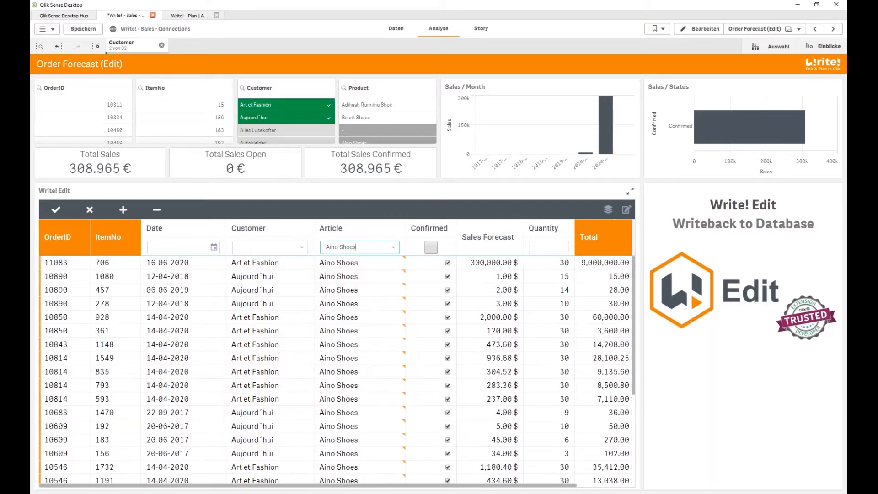
{"action": "scroll", "coordinate": [356, 286], "scroll_direction": "down", "scroll_amount": 4}
{"action": "scroll", "coordinate": [366, 311], "scroll_direction": "up", "scroll_amount": 4}
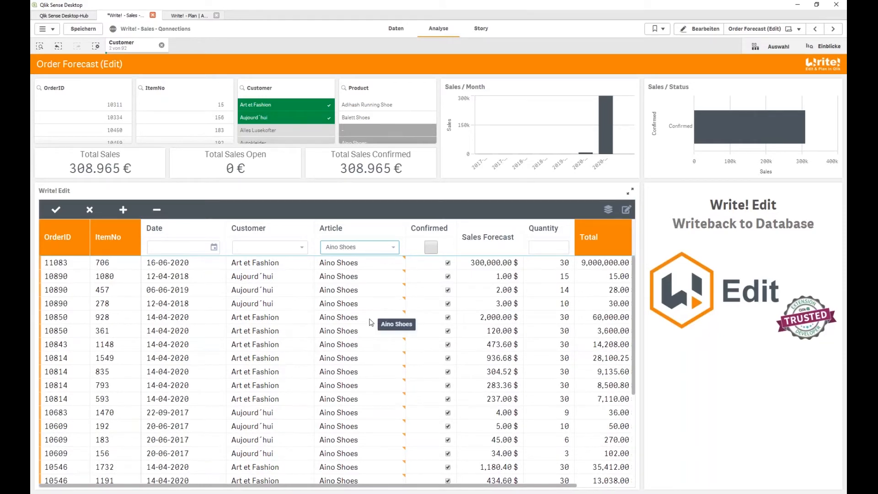
Switch to the Order Forecast (Forms) sheet and filter to Alles Lusekofter and Aino Shoes
{"action": "left_click", "coordinate": [762, 30]}
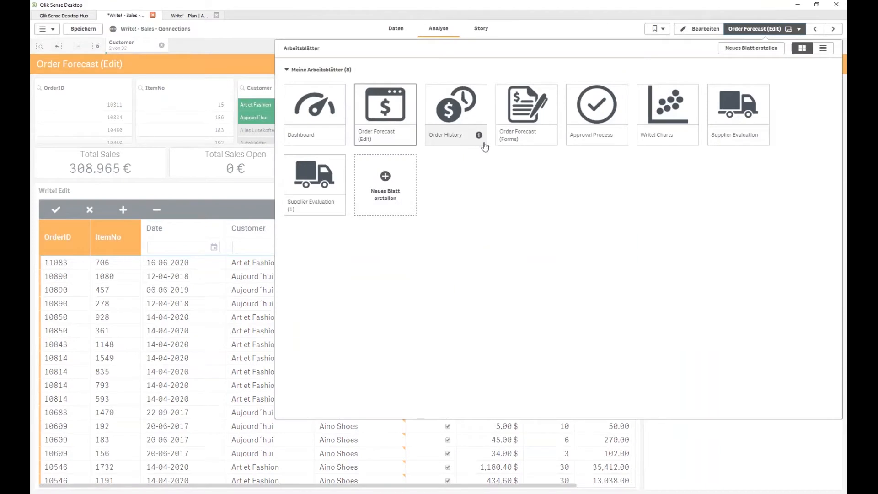
{"action": "left_click", "coordinate": [517, 123]}
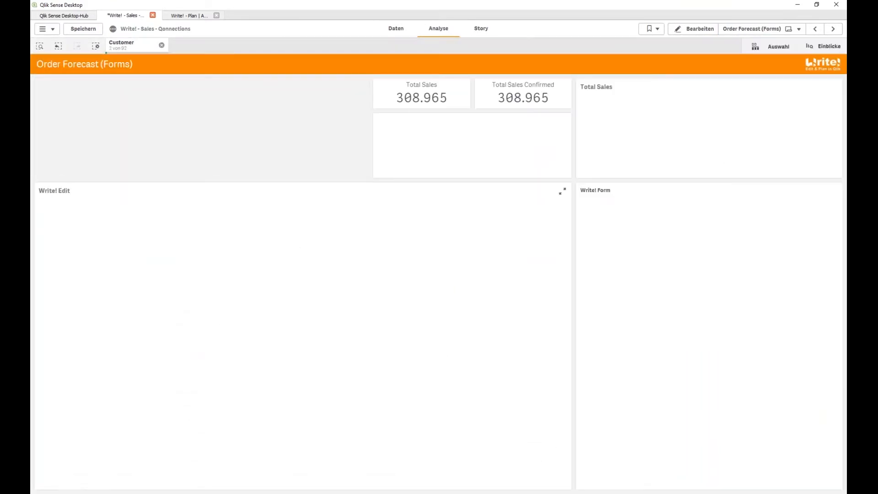
{"action": "left_click", "coordinate": [162, 46]}
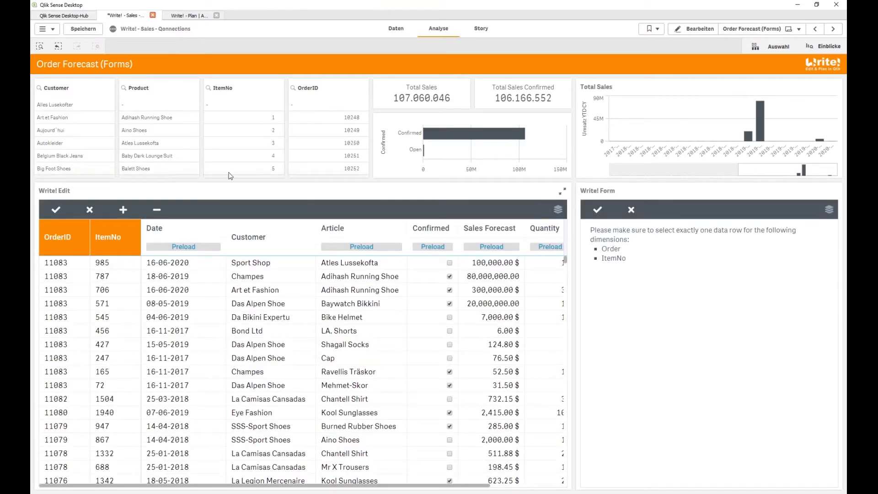
{"action": "left_click", "coordinate": [101, 106]}
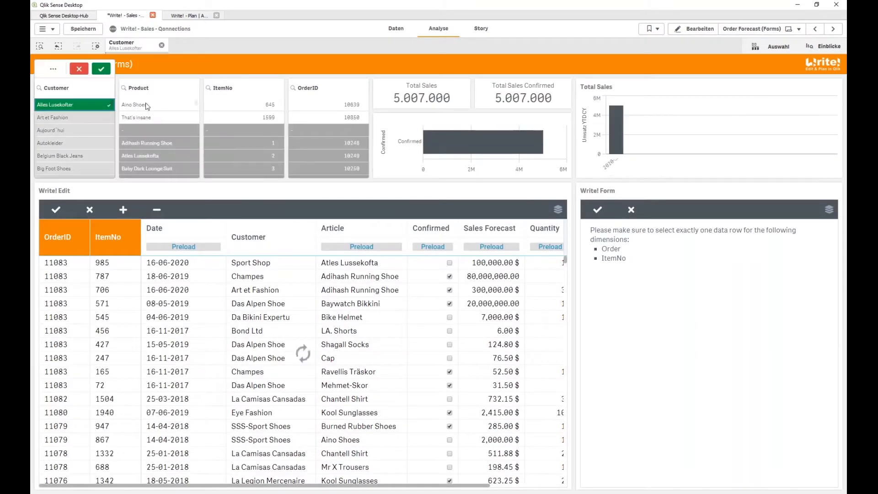
{"action": "left_click", "coordinate": [134, 105]}
{"action": "left_click", "coordinate": [362, 193]}
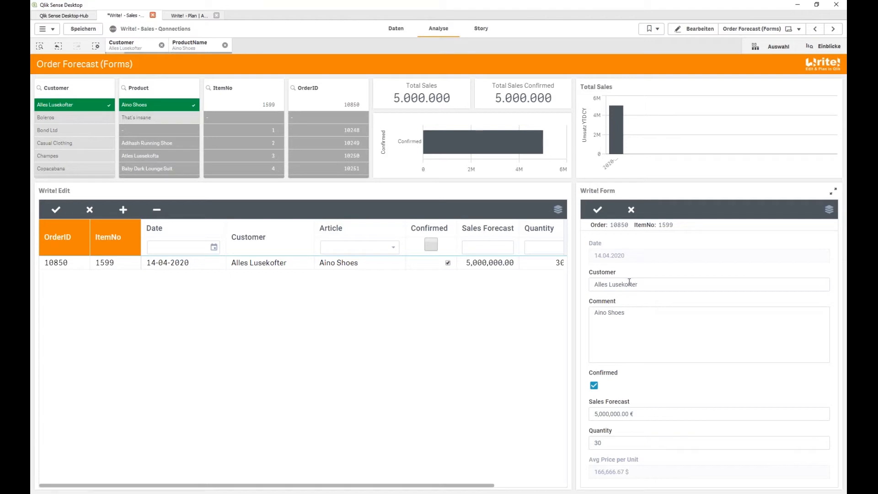
Replace order 10850's comment with 'comment', then clear the Customer and ProductName filters
{"action": "left_click_drag", "start_coordinate": [625, 313], "coordinate": [562, 308]}
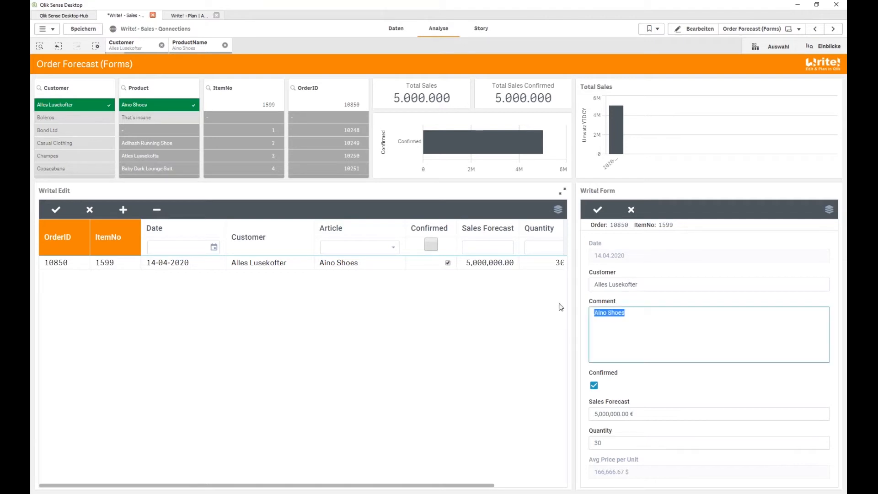
{"action": "type", "text": "comment"}
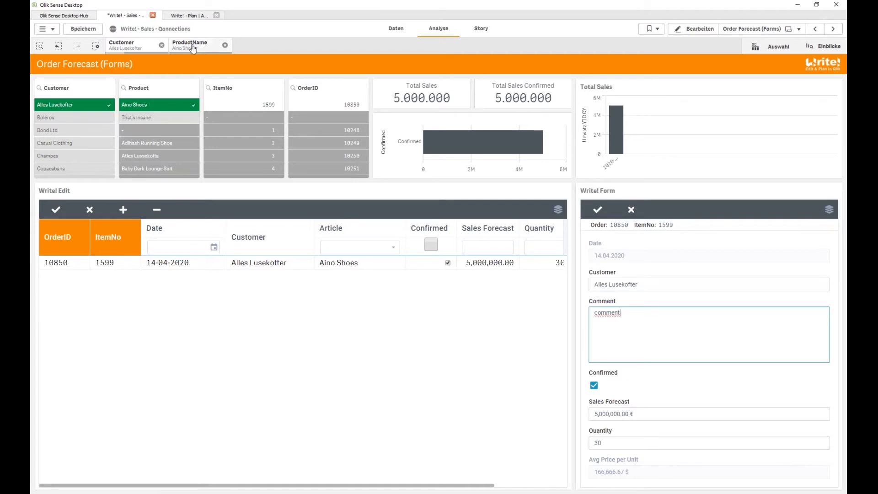
{"action": "left_click", "coordinate": [162, 45]}
{"action": "left_click", "coordinate": [161, 45]}
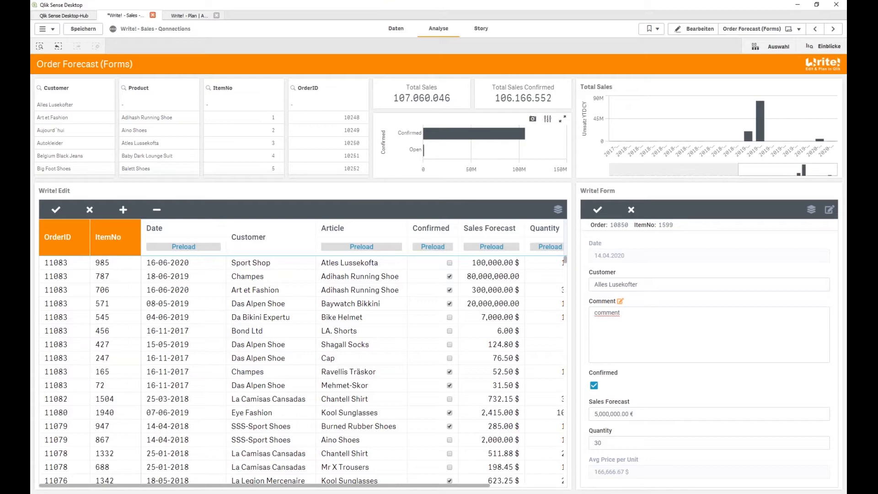
{"action": "left_click", "coordinate": [773, 30]}
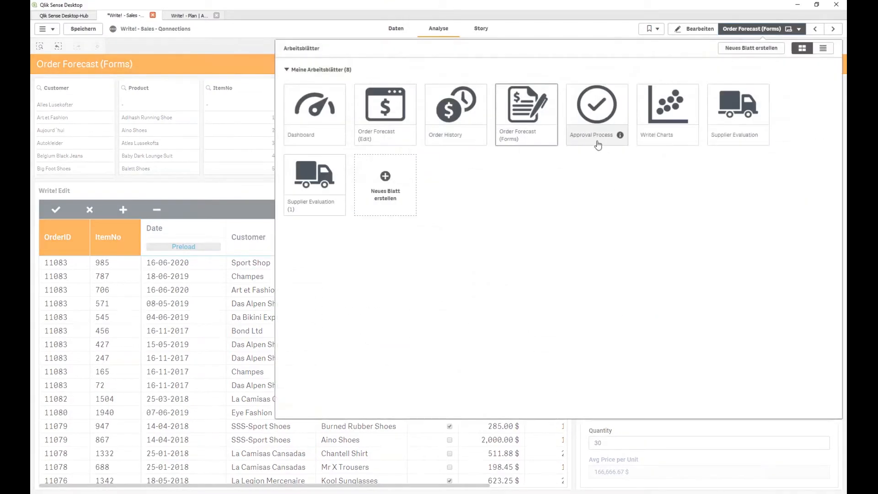
{"action": "left_click", "coordinate": [597, 120]}
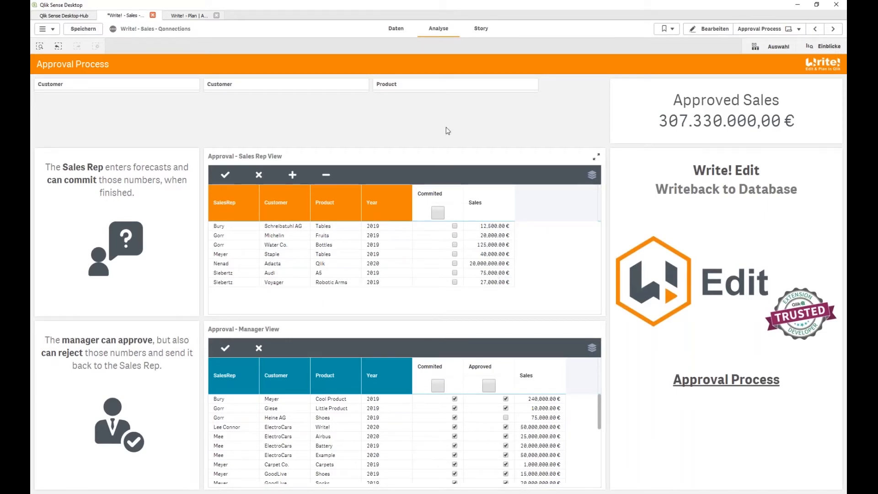
{"action": "left_click", "coordinate": [281, 94]}
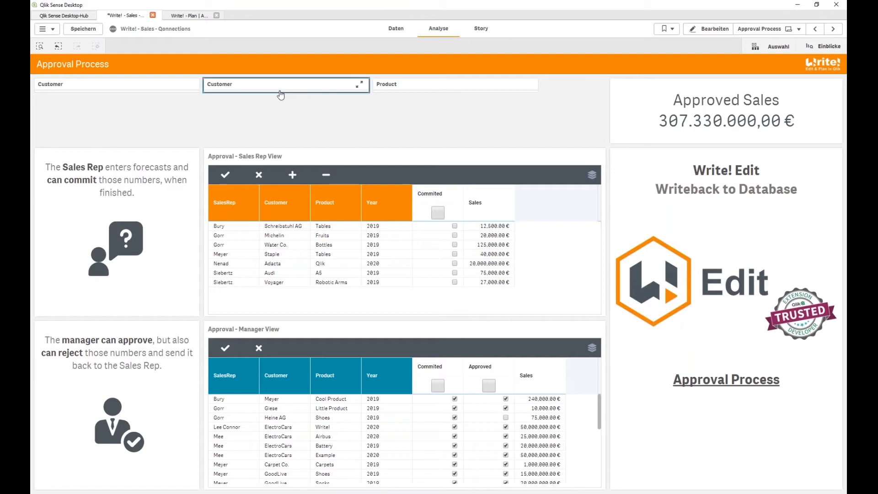
{"action": "left_click", "coordinate": [271, 192]}
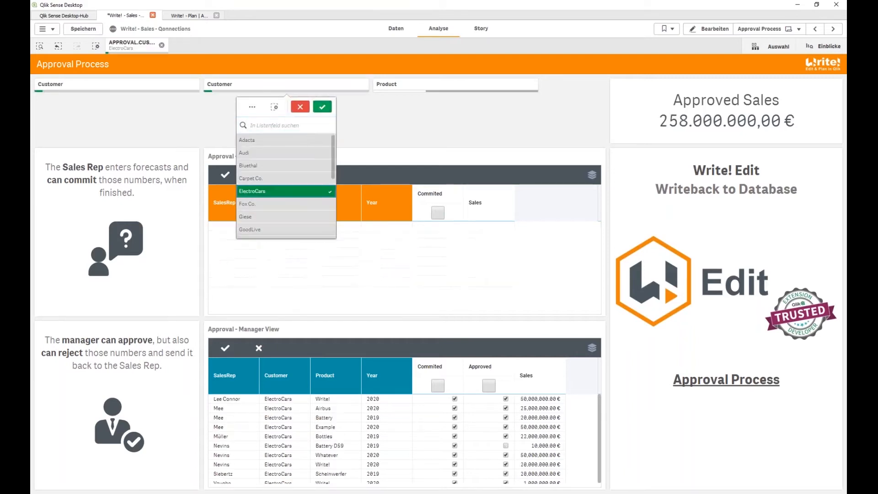
{"action": "left_click", "coordinate": [323, 107]}
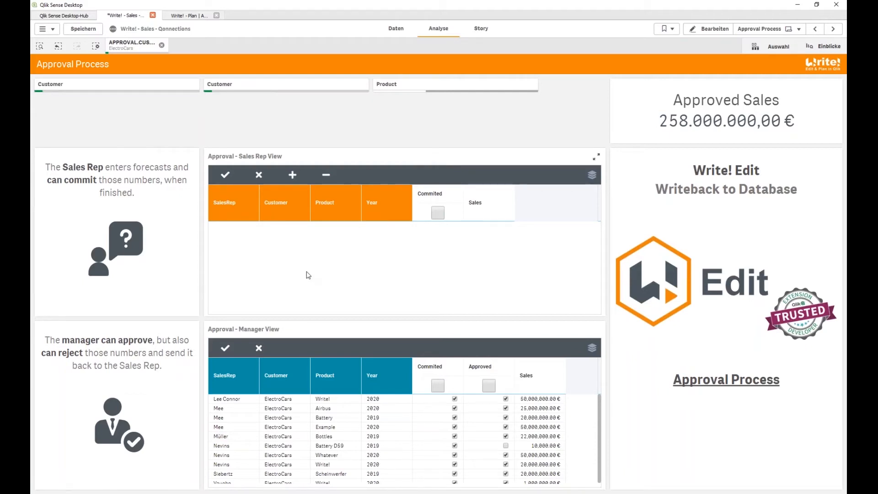
Add a new forecast row with the sales rep, customer ElectroCars and product Write!
{"action": "left_click", "coordinate": [292, 175]}
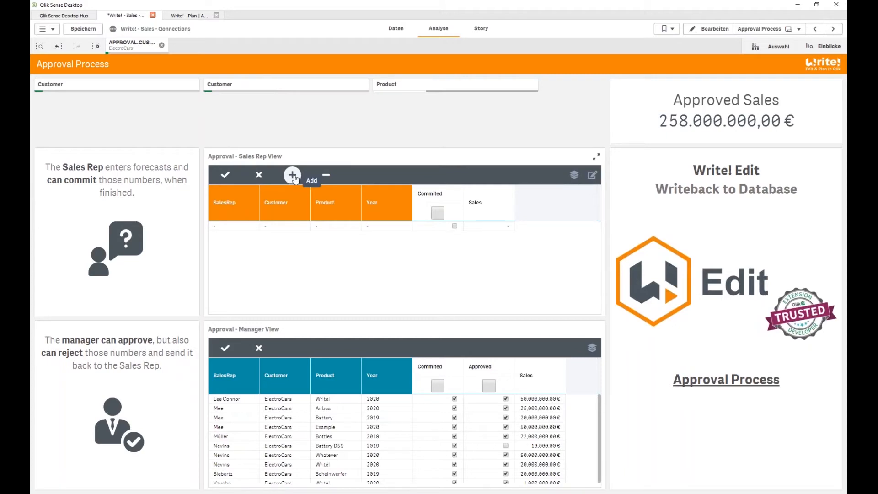
{"action": "left_click", "coordinate": [231, 226]}
{"action": "type", "text": "M"}
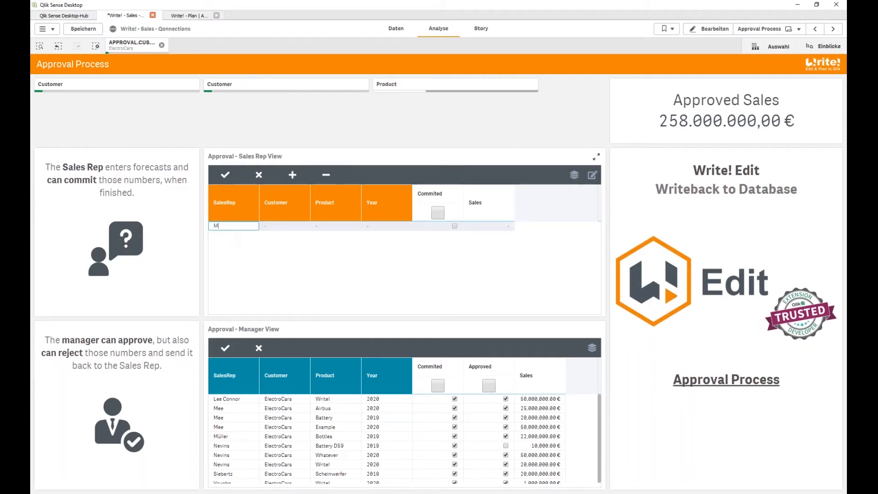
{"action": "type", "text": "ee"}
{"action": "key", "text": "Tab"}
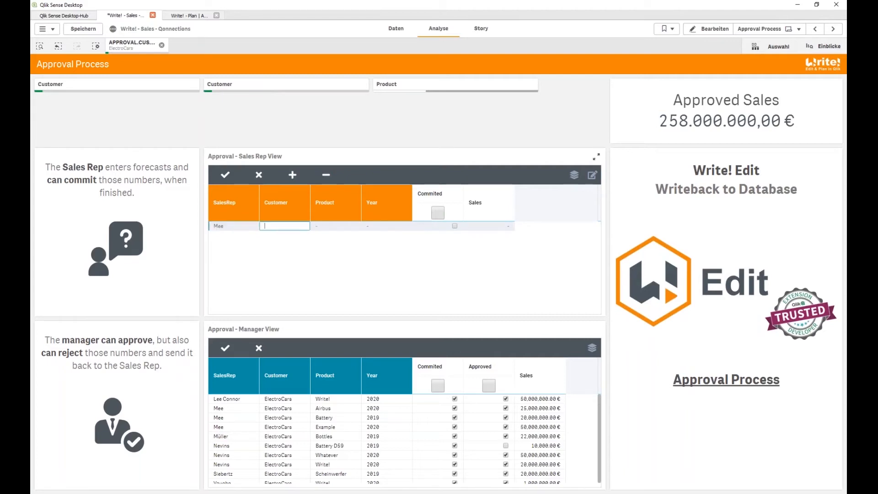
{"action": "type", "text": "ElectroCars"}
{"action": "key", "text": "Tab"}
{"action": "type", "text": "Write"}
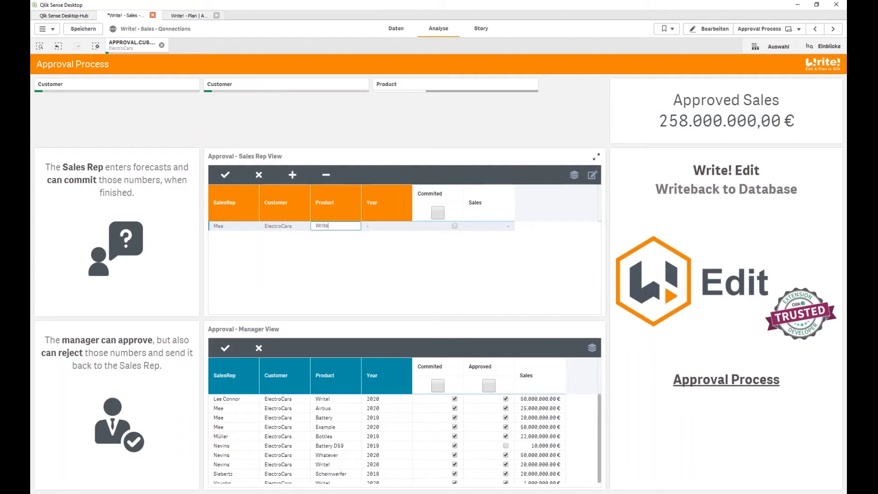
{"action": "type", "text": "!"}
Enter year 2010 and sales 1m, mark it committed, and save the row
{"action": "left_click", "coordinate": [387, 227]}
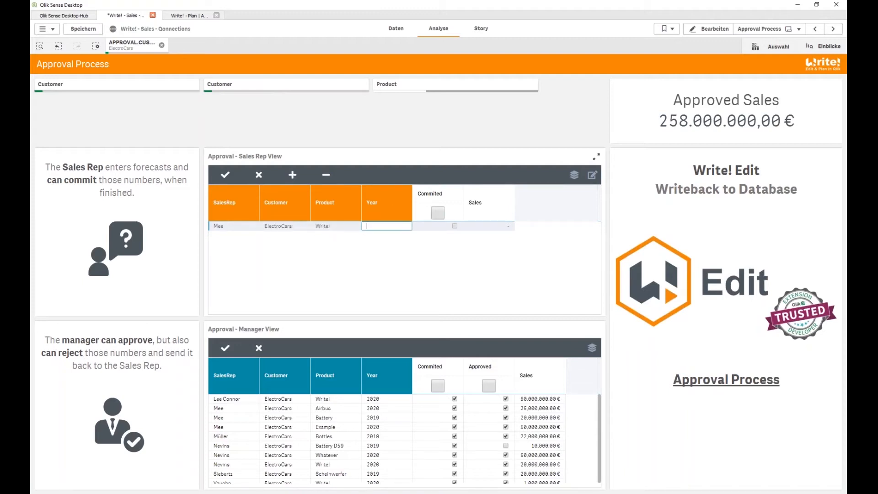
{"action": "type", "text": "201"}
{"action": "type", "text": "020"}
{"action": "left_click", "coordinate": [476, 227]}
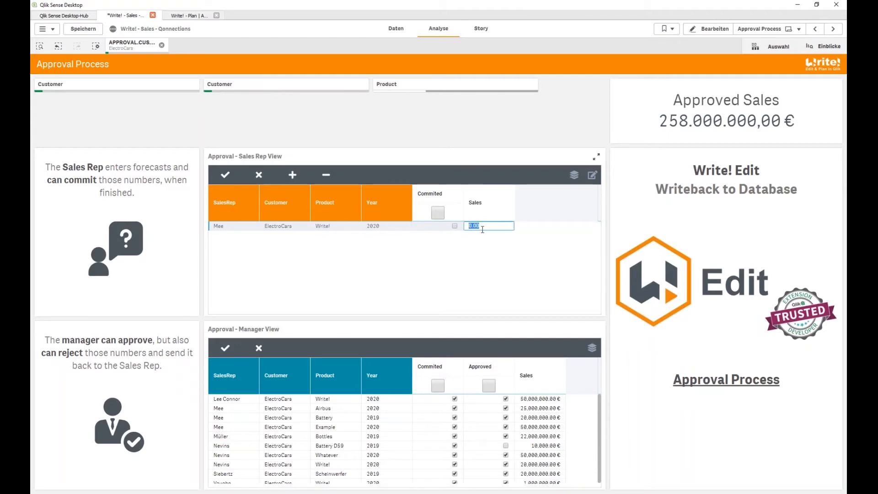
{"action": "type", "text": "1m"}
{"action": "key", "text": "Return"}
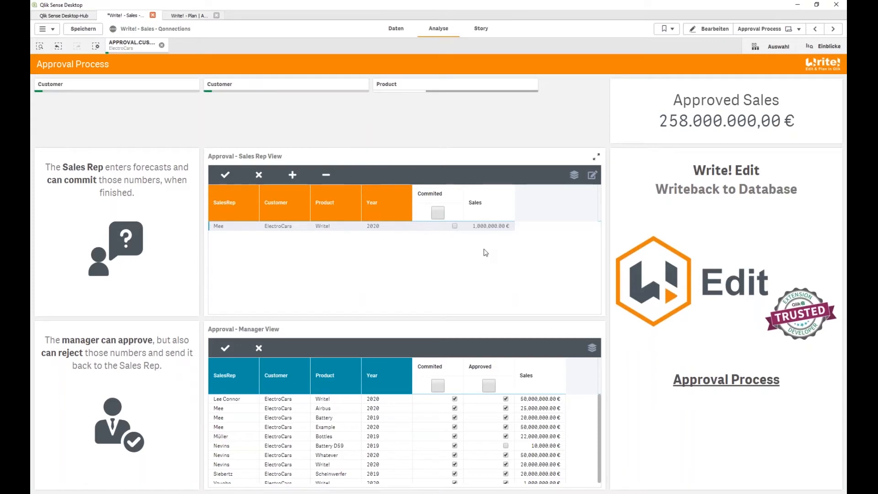
{"action": "left_click", "coordinate": [454, 227]}
{"action": "left_click", "coordinate": [222, 177]}
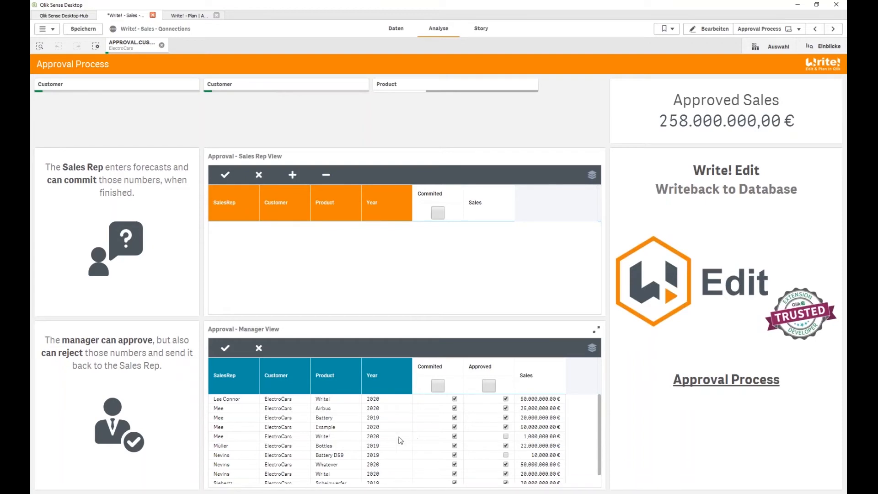
Tick Approved on the new 1.000.000,00 € Write! row and save
{"action": "left_click", "coordinate": [506, 436]}
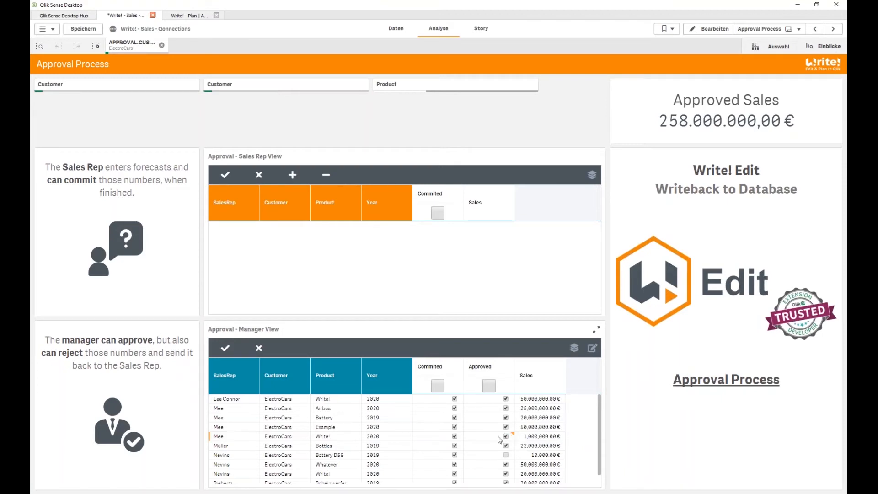
{"action": "left_click", "coordinate": [229, 353]}
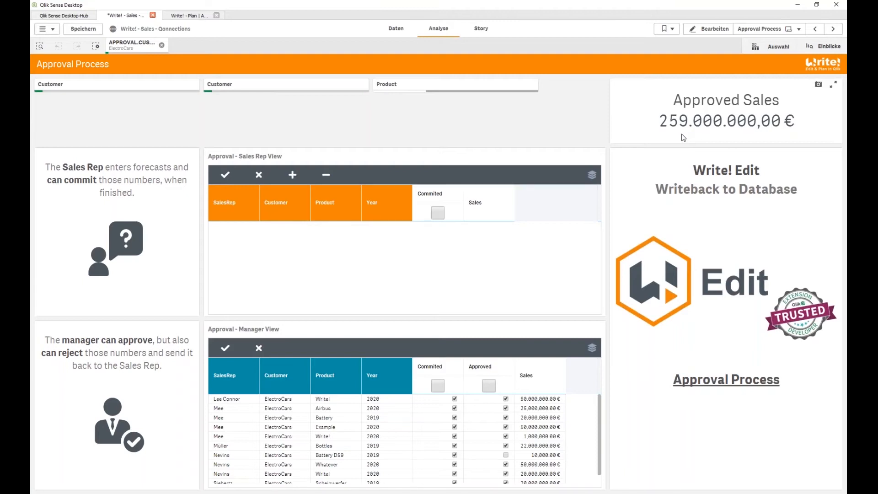
Go to the Write! - Plan app's Dashboard, advance to the Sales Plan sheet, and reload it
{"action": "left_click", "coordinate": [196, 16]}
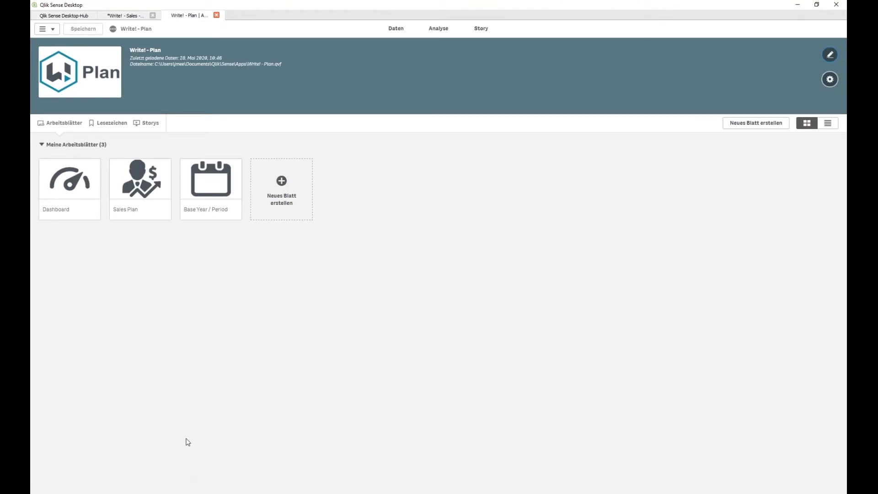
{"action": "left_click", "coordinate": [83, 195]}
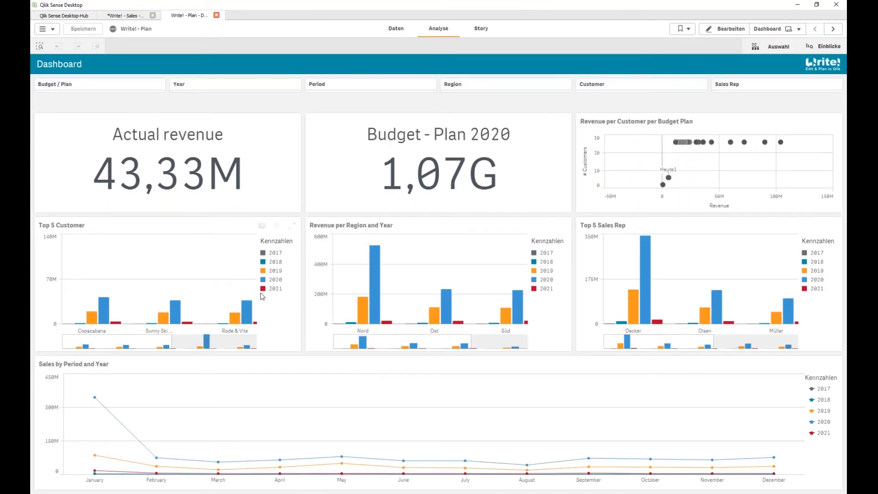
{"action": "left_click", "coordinate": [833, 29]}
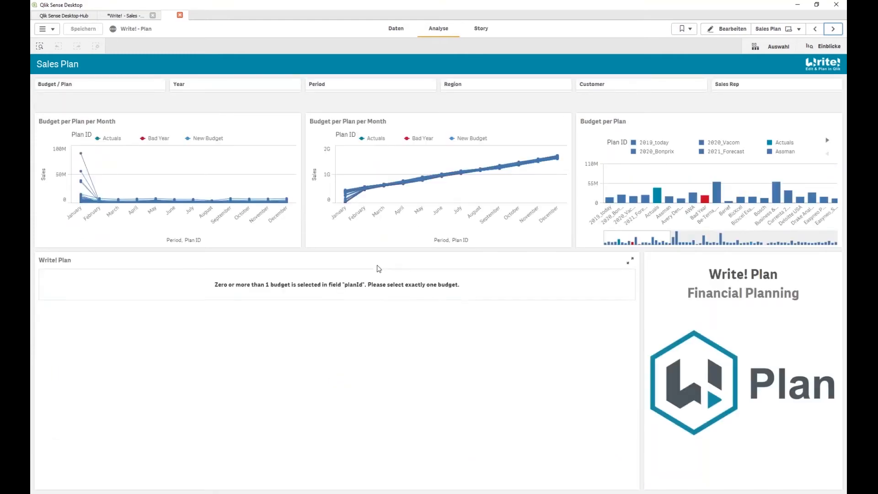
{"action": "key", "text": "F5"}
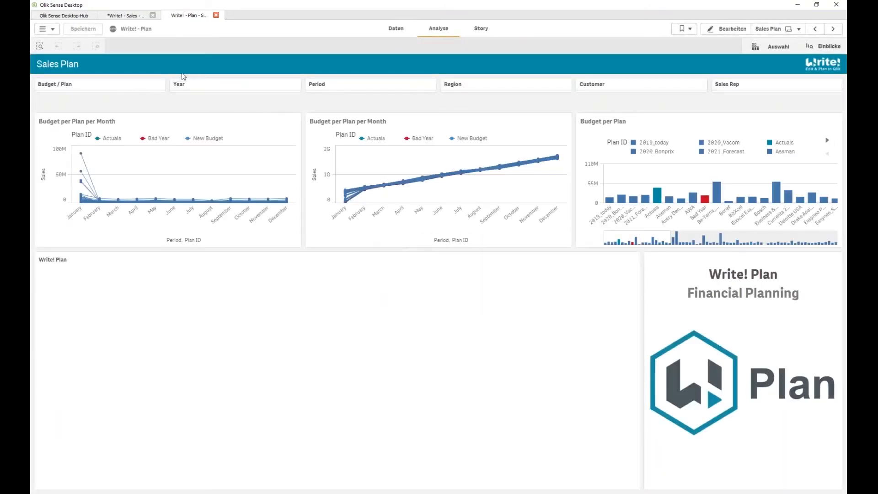
Select plan Actuals and year 2019, then expand the Write! Plan table to full-screen
{"action": "left_click", "coordinate": [122, 83]}
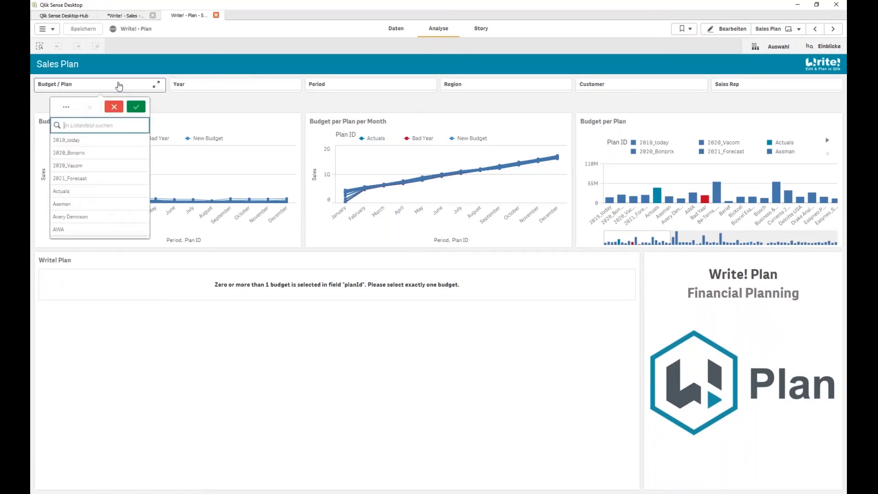
{"action": "left_click", "coordinate": [94, 192]}
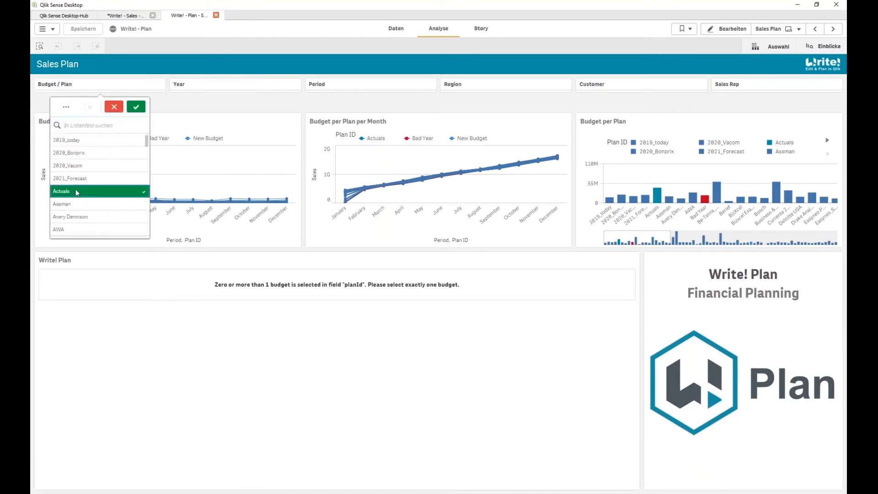
{"action": "key", "text": "Return"}
{"action": "left_click", "coordinate": [231, 86]}
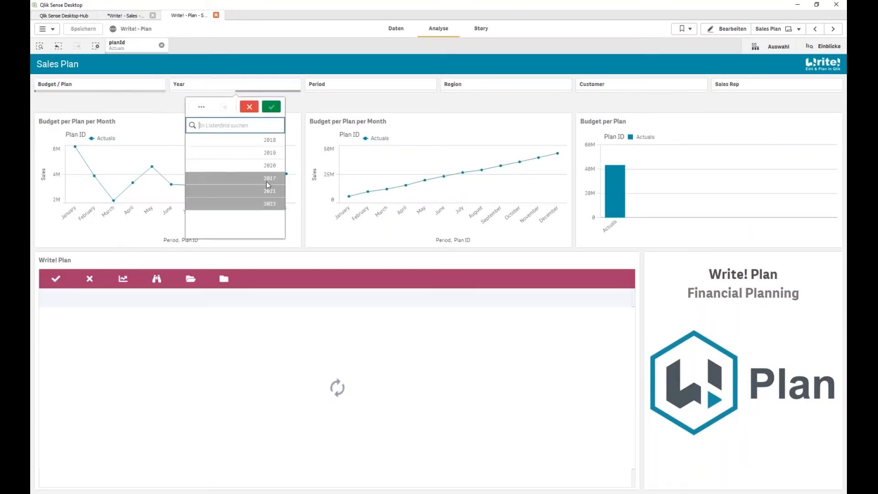
{"action": "left_click", "coordinate": [268, 154]}
{"action": "left_click", "coordinate": [310, 376]}
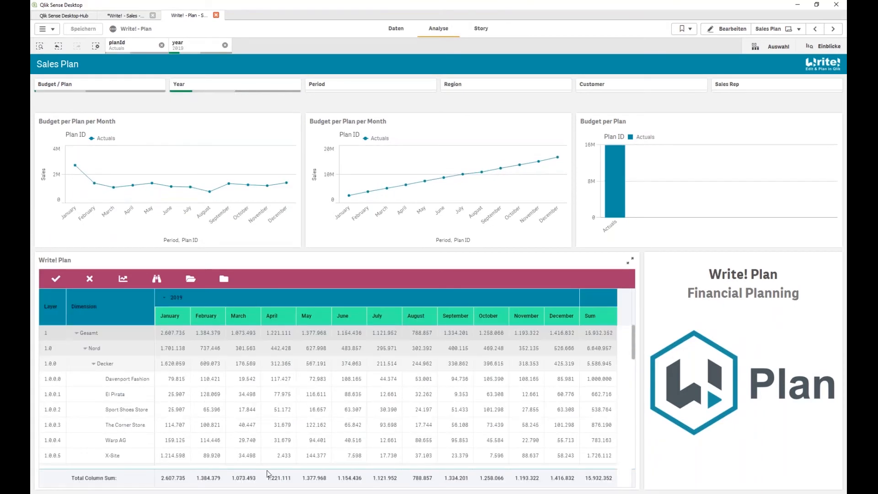
{"action": "left_click", "coordinate": [631, 261]}
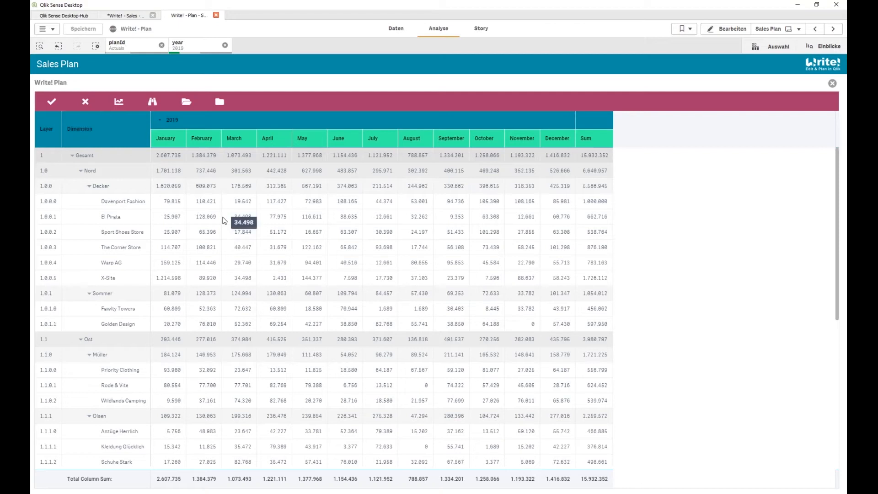
Collapse the table, expand Gesamt, Nord and Sommer, and edit Golden Design's January value to 3.000.000
{"action": "left_click", "coordinate": [216, 104]}
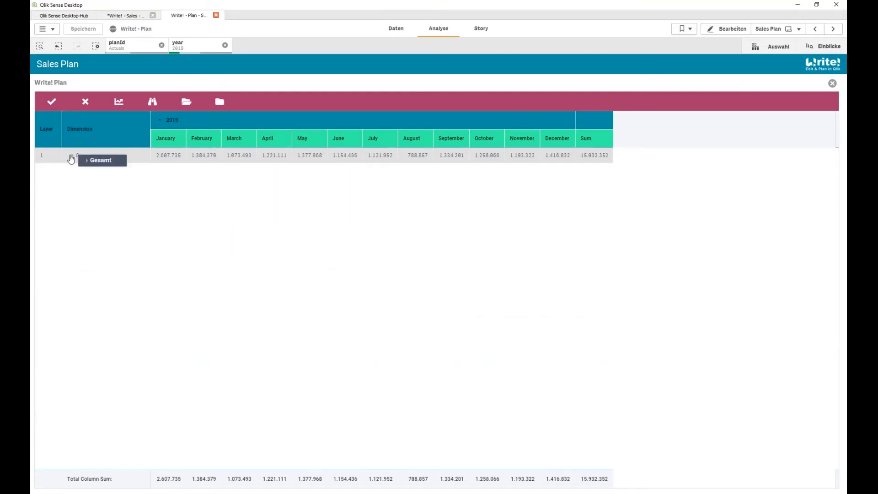
{"action": "left_click", "coordinate": [71, 157]}
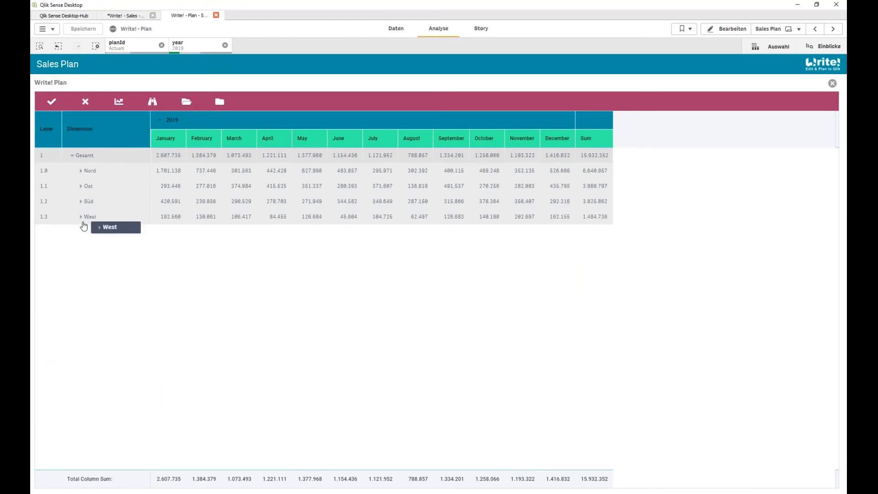
{"action": "left_click", "coordinate": [81, 171]}
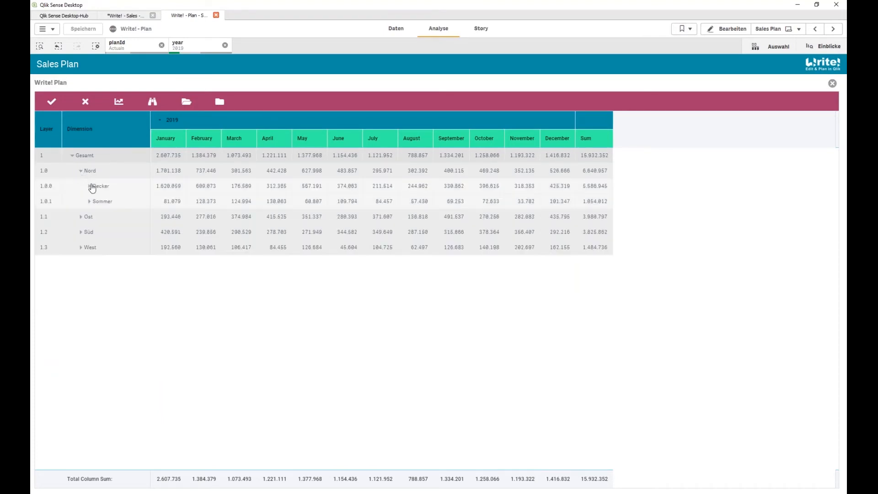
{"action": "left_click", "coordinate": [89, 202]}
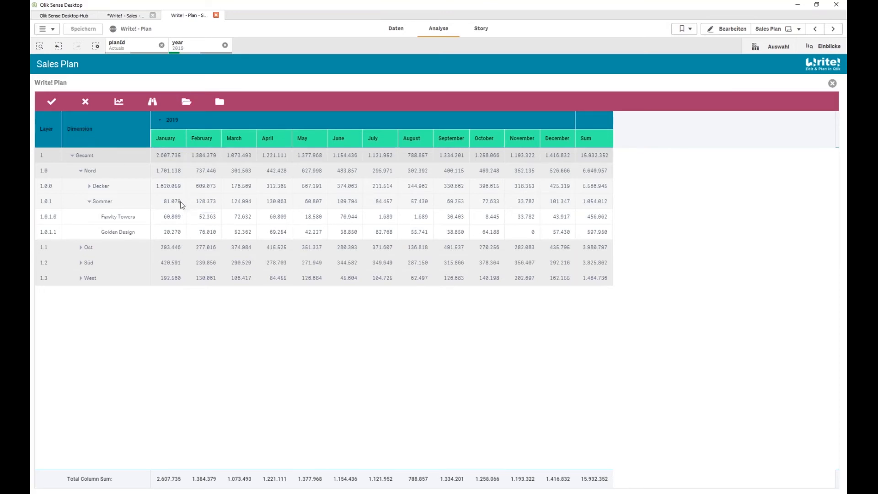
{"action": "left_click", "coordinate": [180, 232]}
Set Golden Design's January to 3.000.000 and the Gesamt January total to 8.000.000
{"action": "type", "text": "3m"}
{"action": "left_click", "coordinate": [196, 233]}
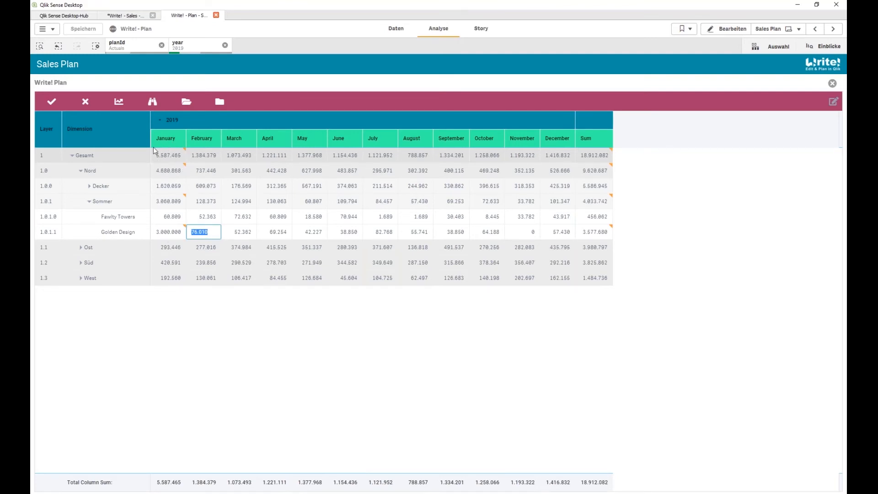
{"action": "left_click", "coordinate": [169, 157]}
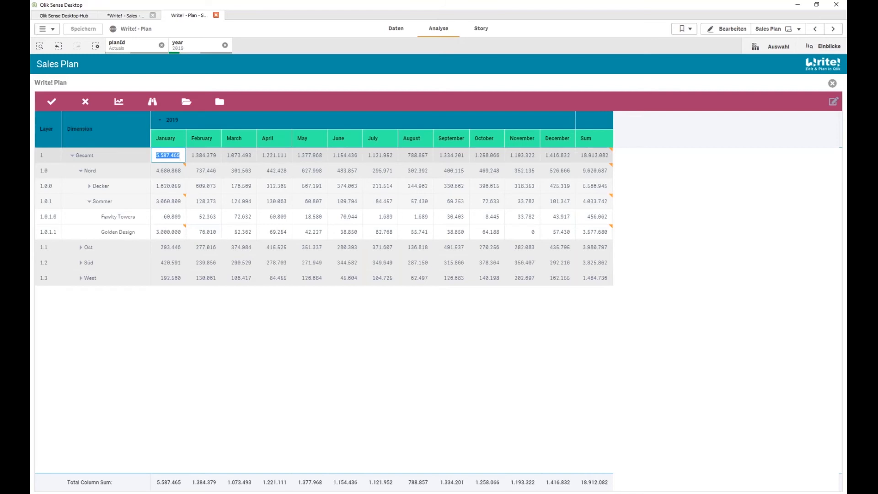
{"action": "type", "text": "8m"}
{"action": "left_click", "coordinate": [193, 166]}
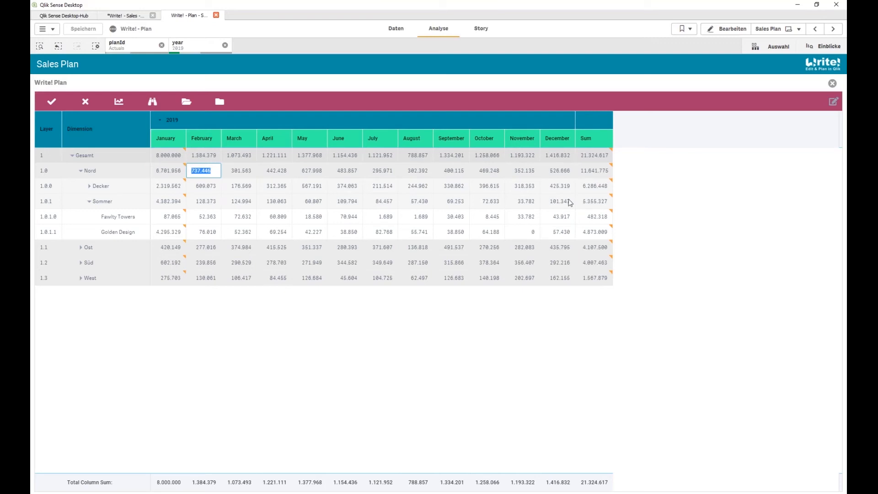
Change the overall Gesamt Sum to 30.000.000, spreading it top-down across all cells
{"action": "left_click", "coordinate": [585, 152]}
{"action": "left_click", "coordinate": [586, 155]}
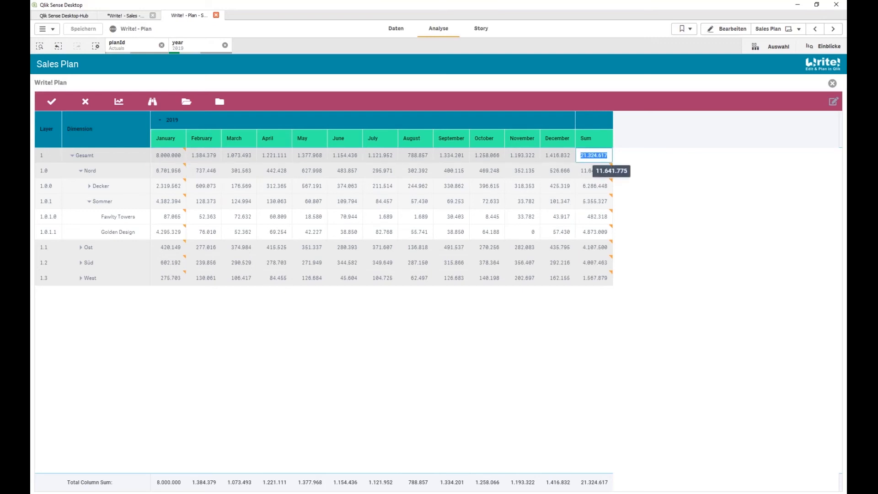
{"action": "type", "text": "23m"}
{"action": "key", "text": "BackSpace"}
{"action": "key", "text": "BackSpace"}
{"action": "key", "text": "BackSpace"}
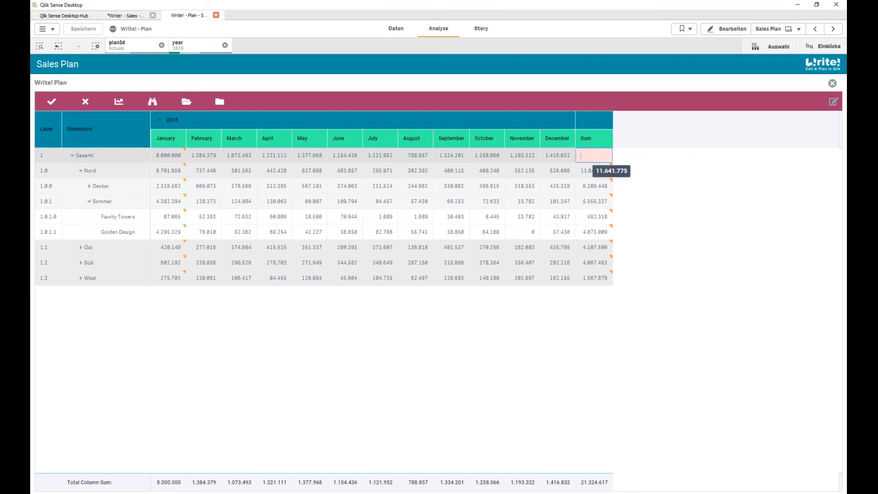
{"action": "type", "text": "30m"}
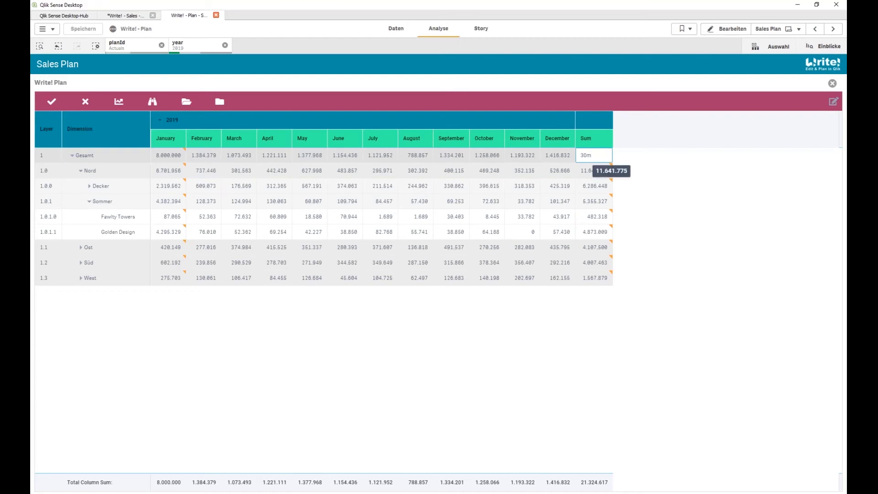
{"action": "key", "text": "Return"}
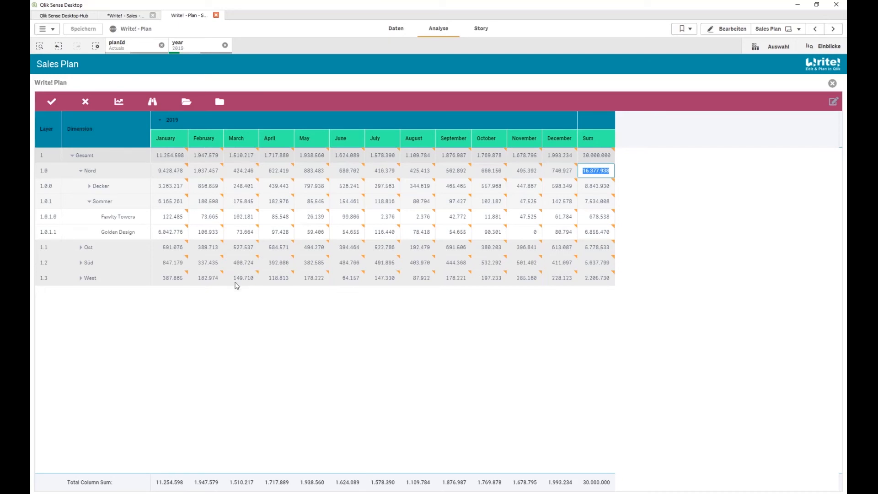
{"action": "left_click", "coordinate": [119, 102]}
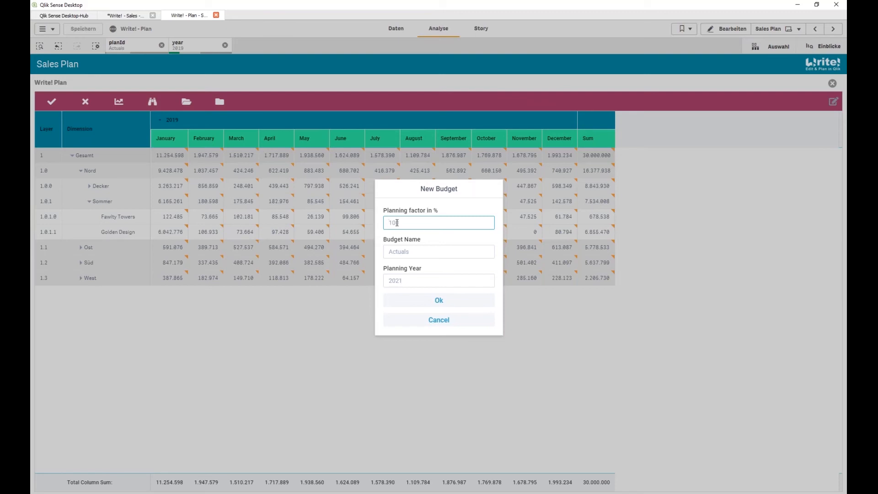
Create budget Example2020 for planning year 2020 with a 120 planning factor
{"action": "type", "text": "120"}
{"action": "left_click", "coordinate": [409, 251]}
{"action": "type", "text": "Example"}
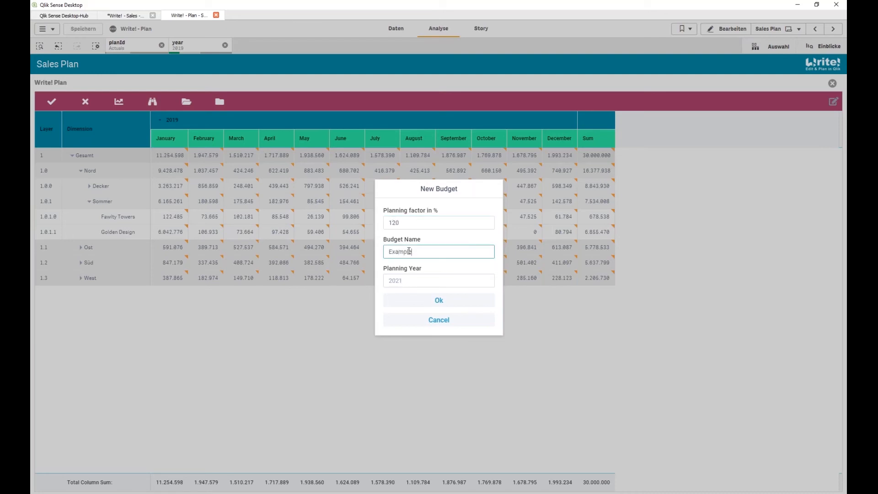
{"action": "type", "text": "2020"}
{"action": "left_click", "coordinate": [417, 280]}
{"action": "type", "text": "2020"}
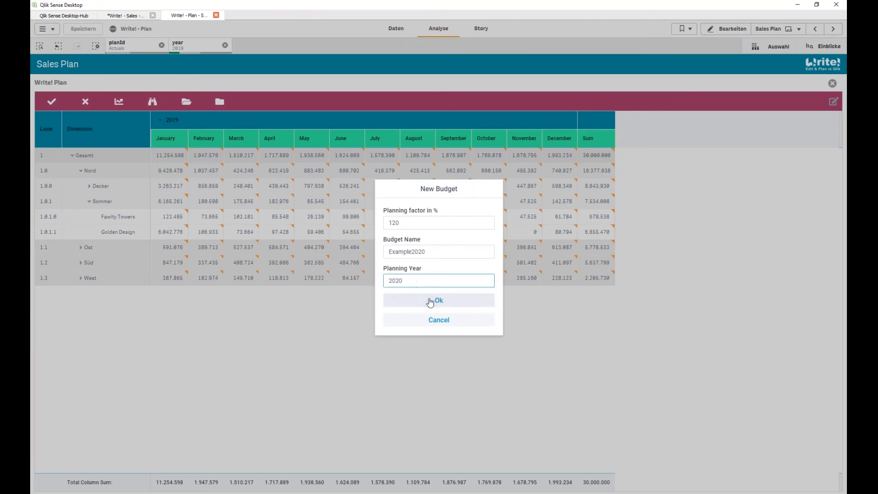
{"action": "left_click", "coordinate": [435, 300]}
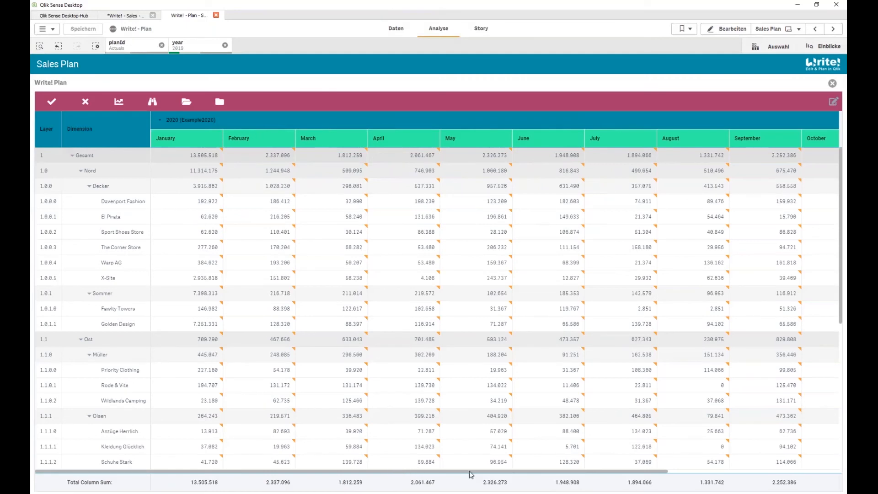
Review the Example2020 table, then discard its unsaved changes to restore the 2019 figures
{"action": "left_click_drag", "start_coordinate": [469, 474], "coordinate": [737, 469]}
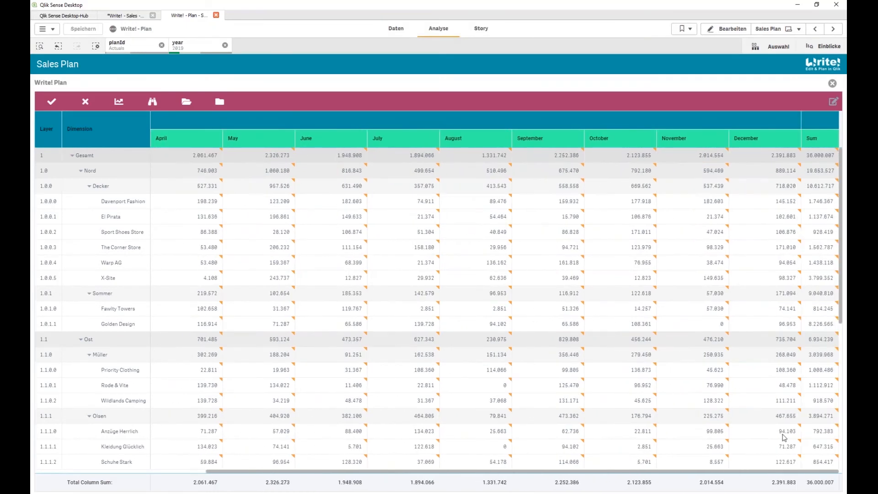
{"action": "scroll", "coordinate": [627, 435], "scroll_direction": "left", "scroll_amount": 5}
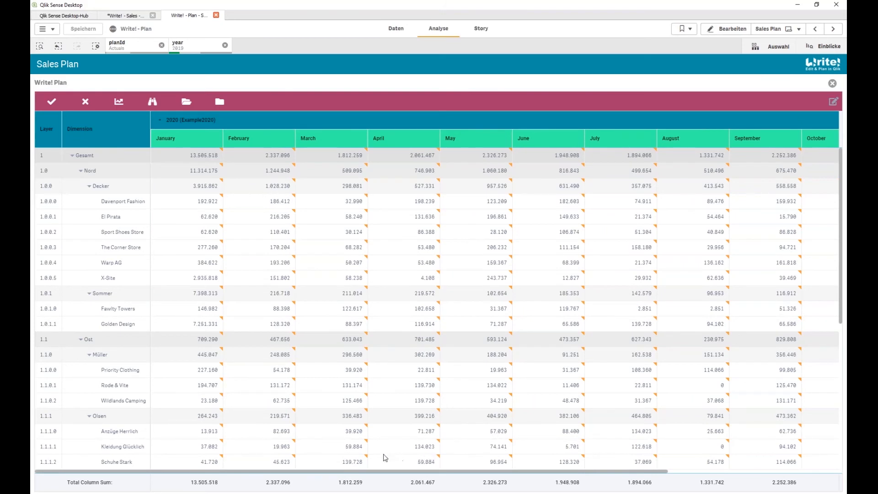
{"action": "left_click", "coordinate": [153, 102]}
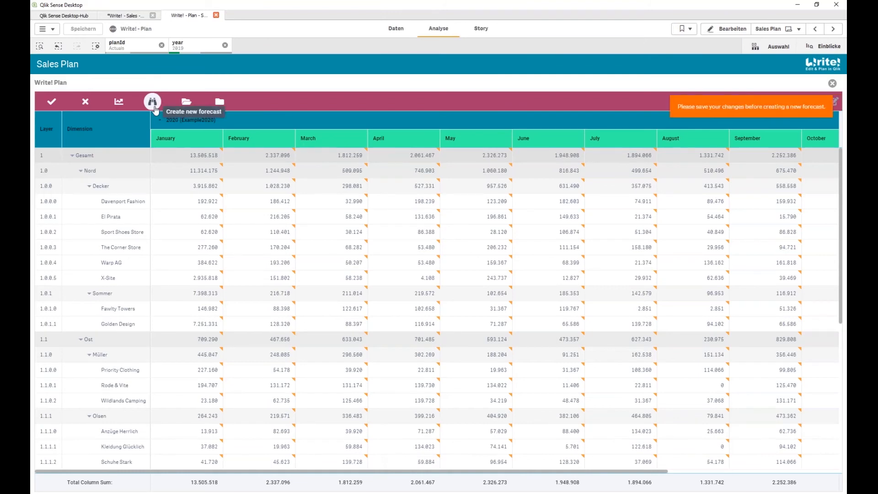
{"action": "left_click", "coordinate": [85, 102]}
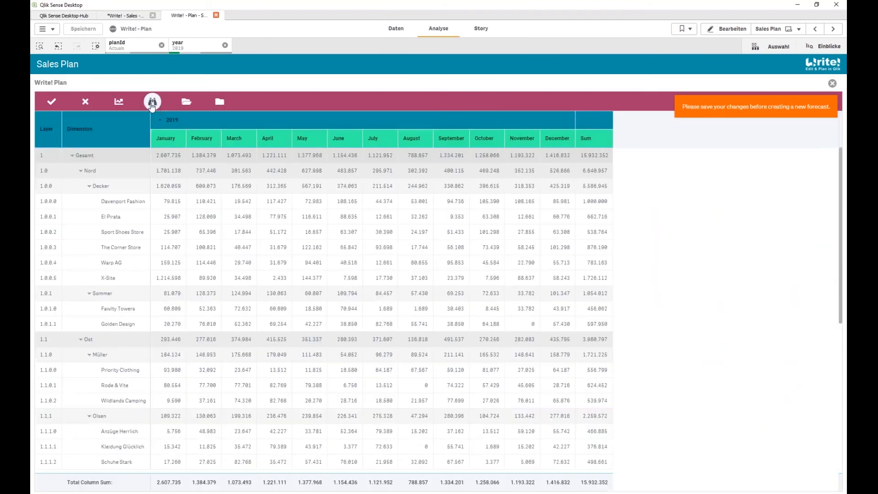
Build a rolling forecast whose July–December months come from the 2021_Forecast budget
{"action": "left_click", "coordinate": [154, 102]}
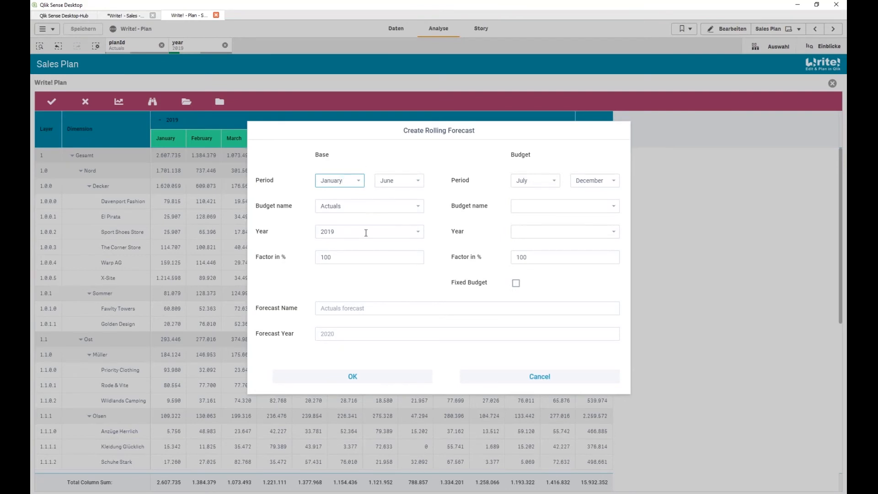
{"action": "left_click", "coordinate": [533, 206]}
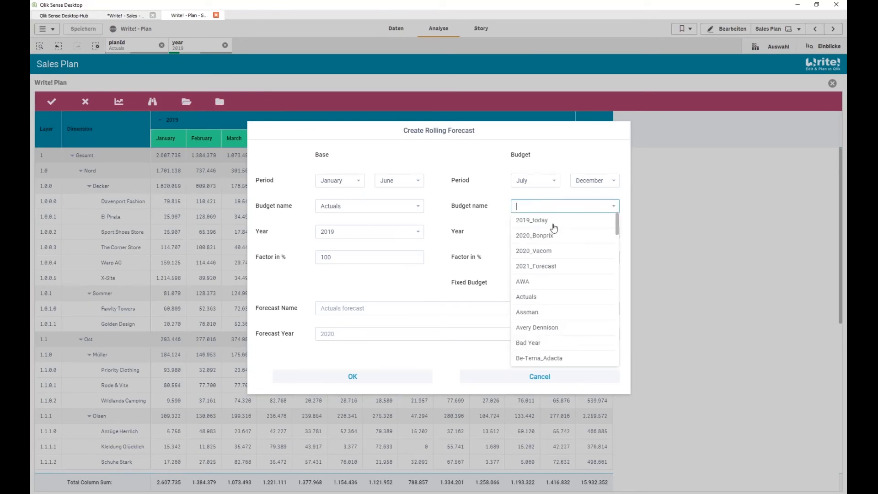
{"action": "type", "text": "2020"}
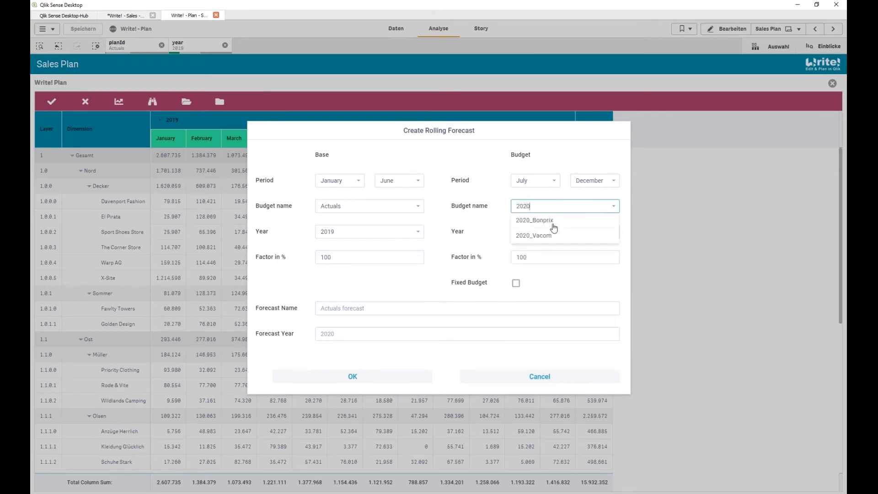
{"action": "key", "text": "BackSpace"}
{"action": "type", "text": "1"}
{"action": "left_click", "coordinate": [554, 225]}
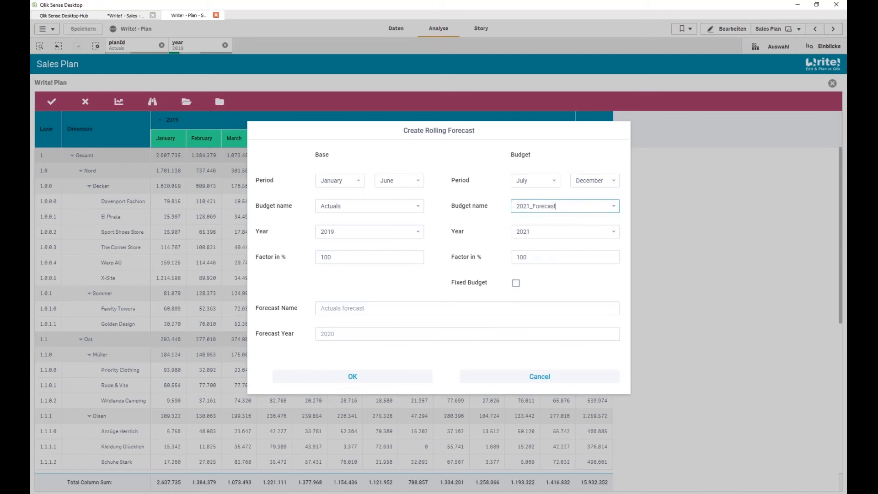
{"action": "left_click", "coordinate": [353, 377]}
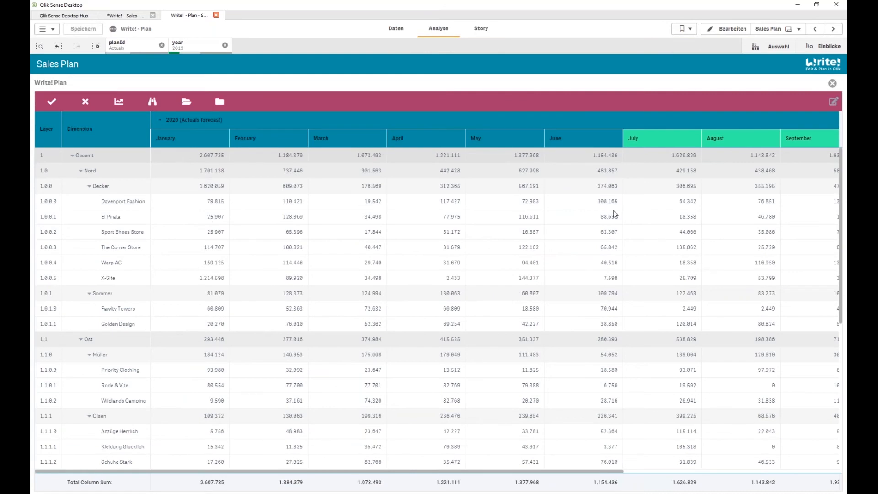
Select Fawlty Towers' December forecast cell, then move the web demo browser over the app
{"action": "left_click_drag", "start_coordinate": [435, 473], "coordinate": [696, 473]}
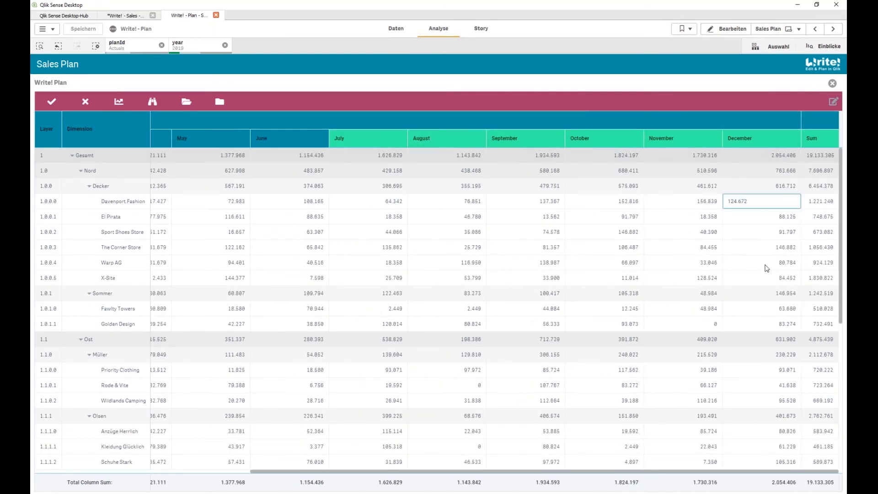
{"action": "left_click", "coordinate": [760, 310]}
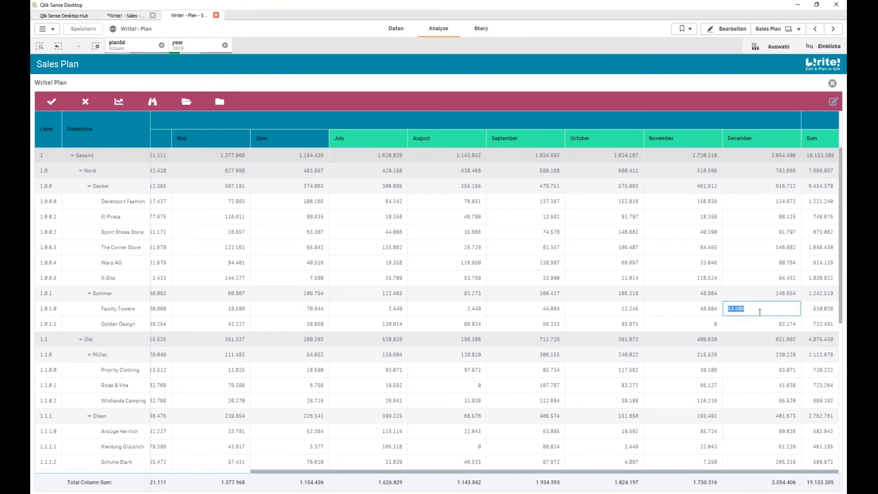
{"action": "left_click_drag", "start_coordinate": [30, 69], "coordinate": [412, 1]}
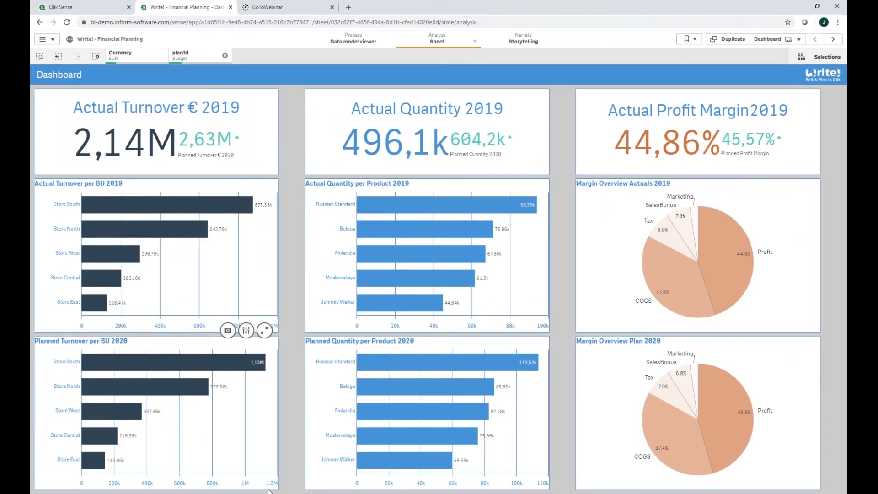
Switch to the Quantity Planning sheet from the sheet overview
{"action": "left_click", "coordinate": [773, 40]}
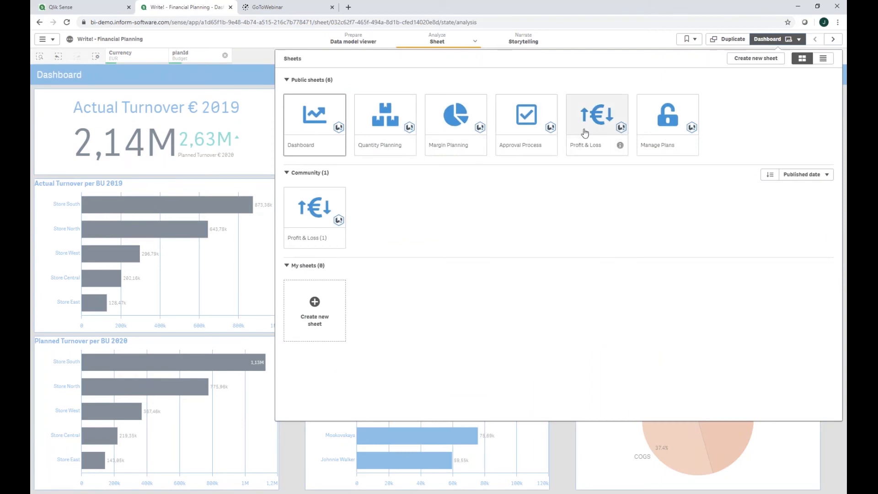
{"action": "left_click", "coordinate": [393, 133]}
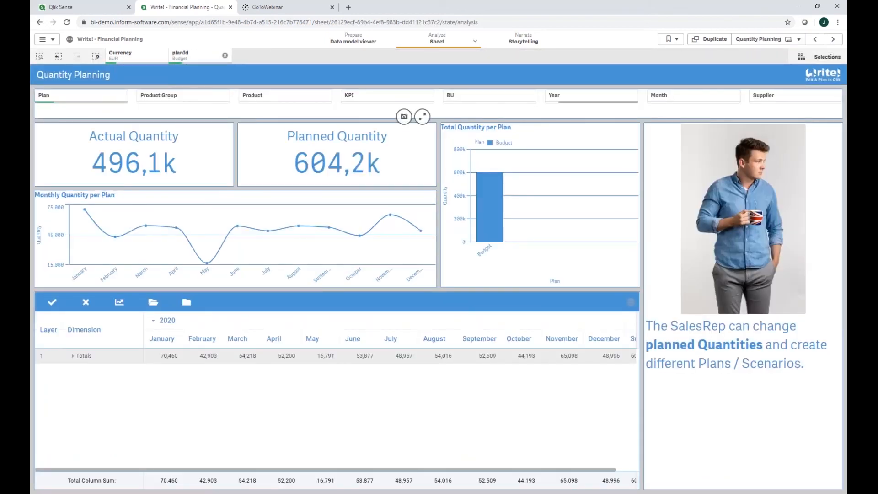
Expand Totals into store rows and briefly show Store Central's products
{"action": "left_click", "coordinate": [72, 356]}
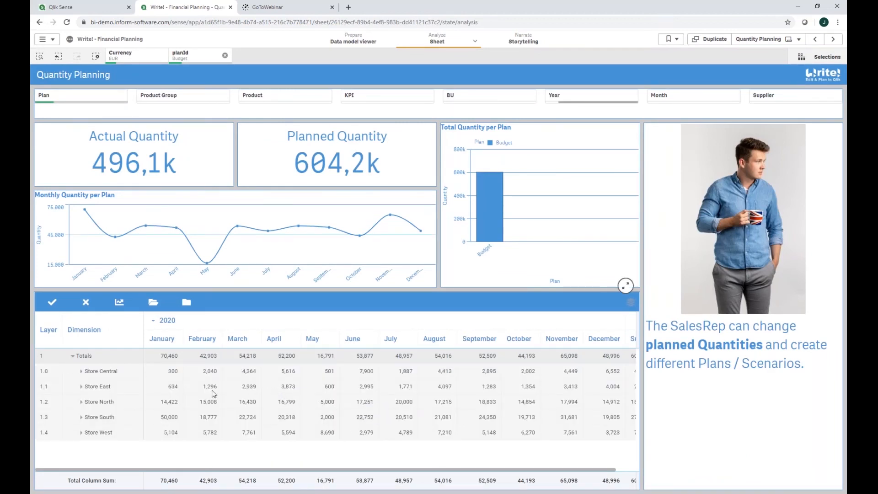
{"action": "left_click", "coordinate": [81, 376]}
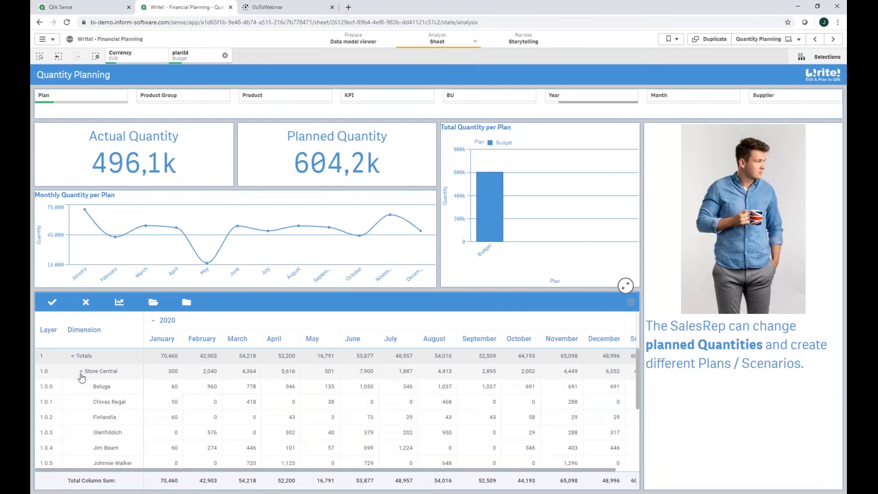
{"action": "left_click", "coordinate": [81, 374]}
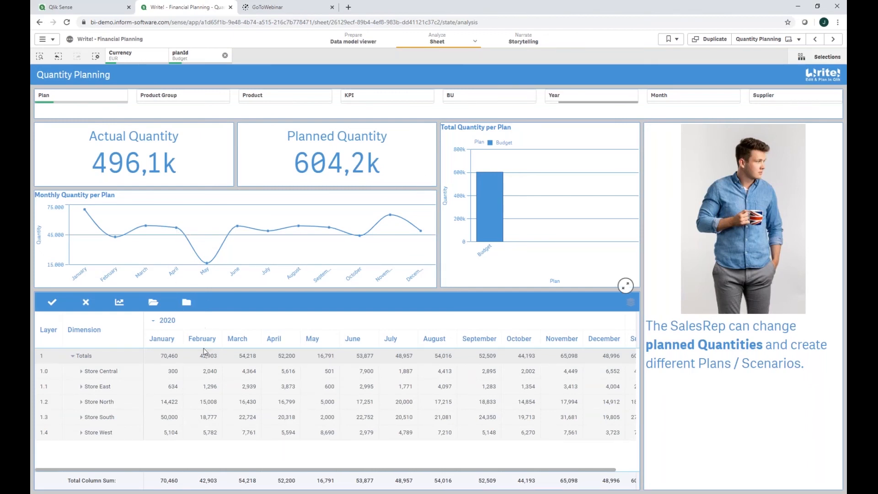
Filter the quantity plan to the Vodka product group, then advance to Margin Planning
{"action": "left_click", "coordinate": [275, 98]}
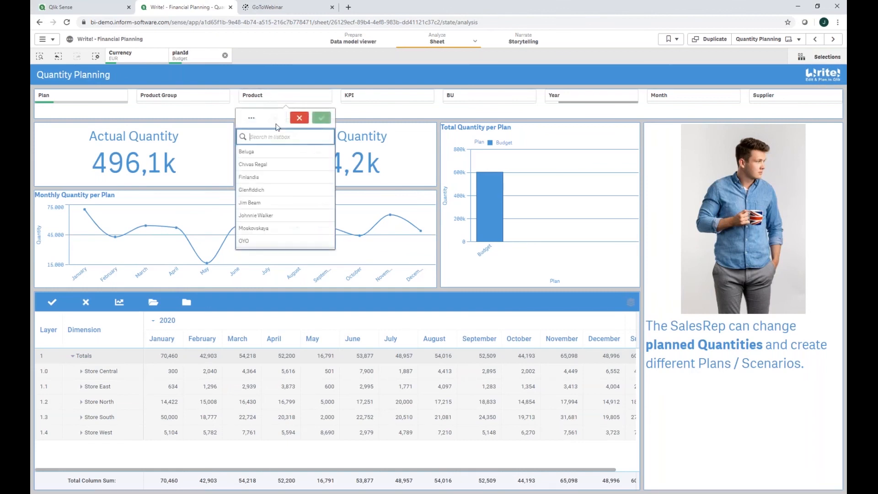
{"action": "left_click", "coordinate": [192, 96]}
{"action": "left_click", "coordinate": [194, 153]}
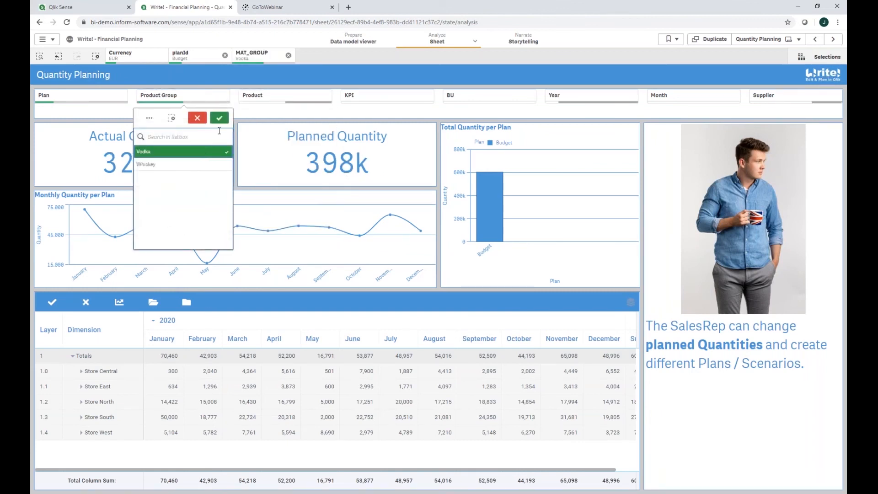
{"action": "left_click", "coordinate": [330, 356]}
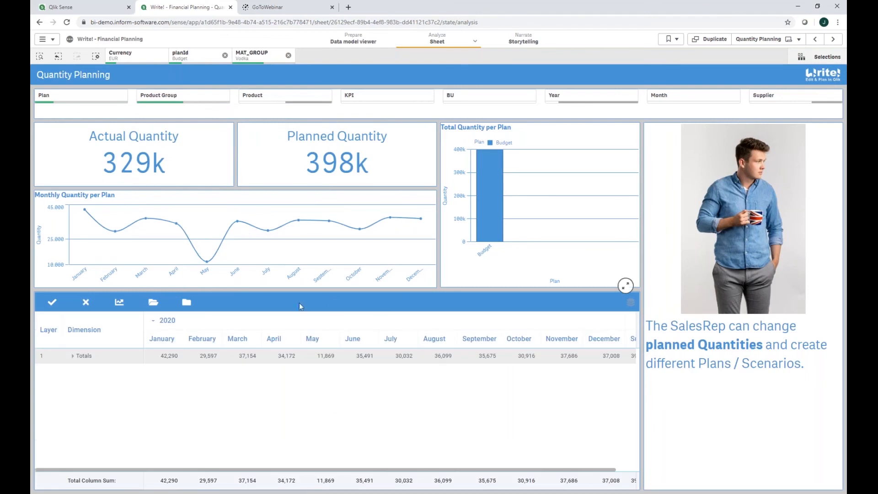
{"action": "left_click", "coordinate": [73, 357]}
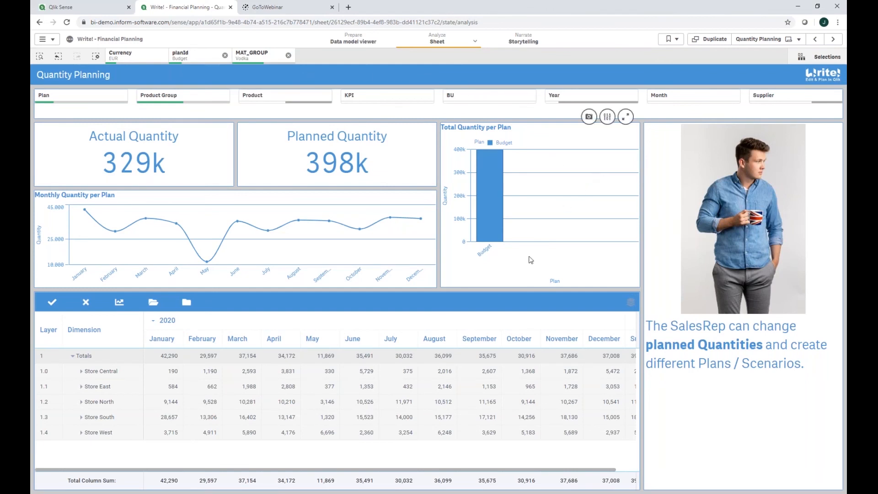
{"action": "left_click", "coordinate": [833, 39]}
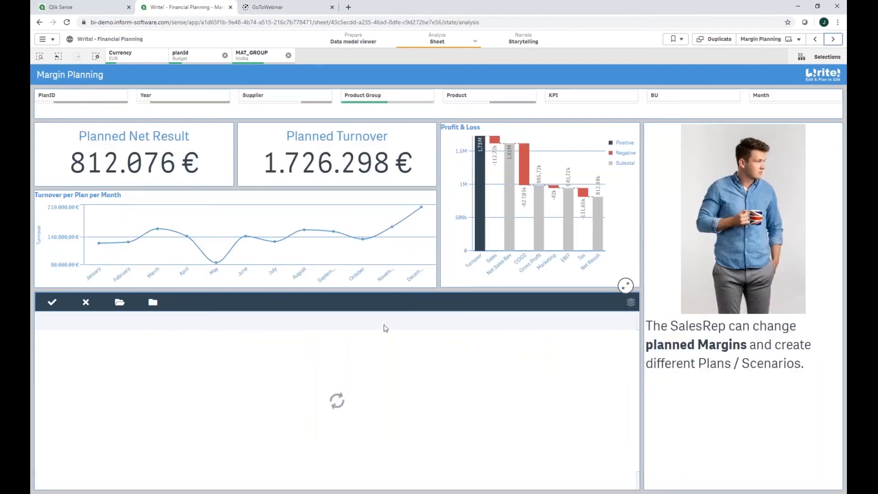
Clear the Vodka MAT_GROUP filter and advance to the Approval Process sheet
{"action": "left_click", "coordinate": [288, 56]}
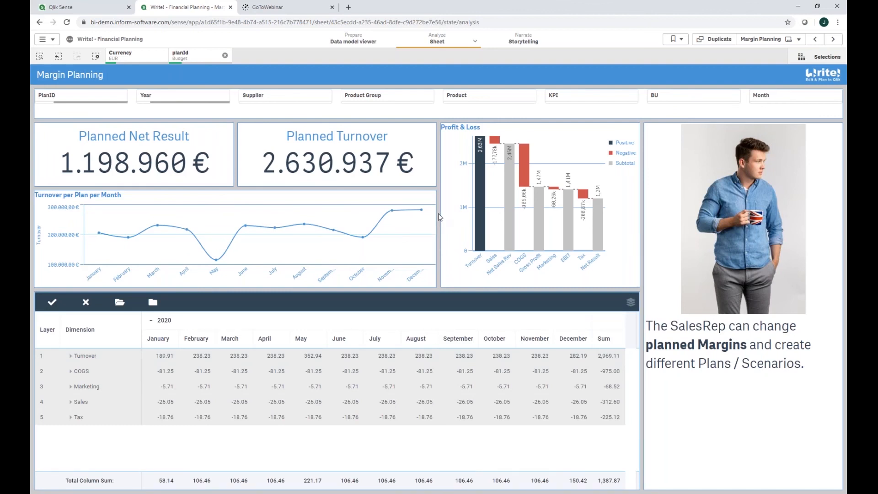
{"action": "left_click", "coordinate": [833, 39]}
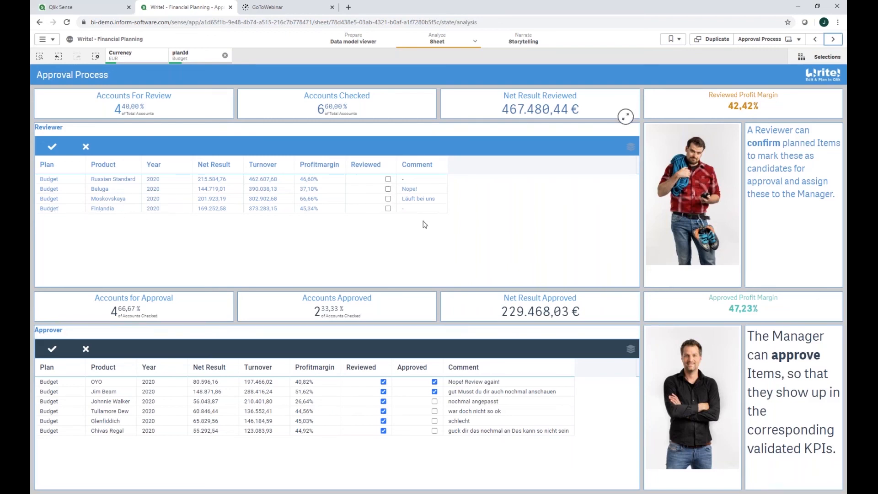
Submit Finlandia as reviewed for approval, then switch to the Profit & Loss sheet
{"action": "left_click", "coordinate": [388, 208]}
{"action": "left_click", "coordinate": [52, 146]}
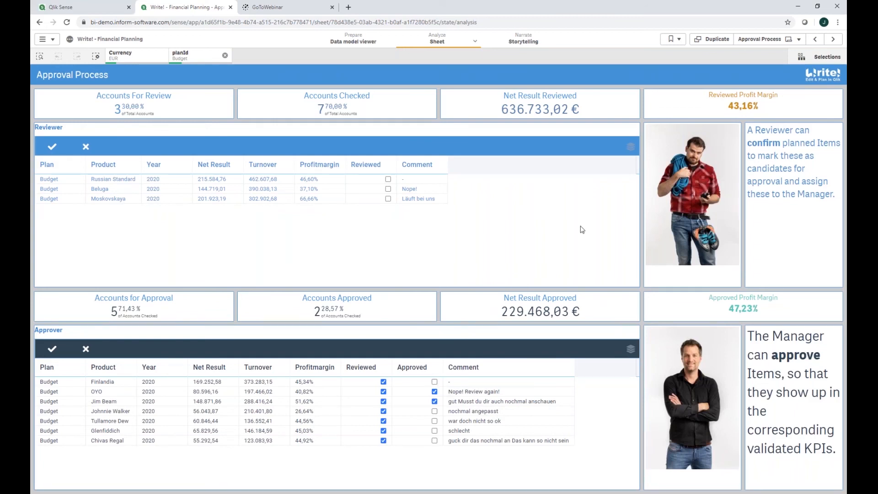
{"action": "left_click", "coordinate": [787, 42]}
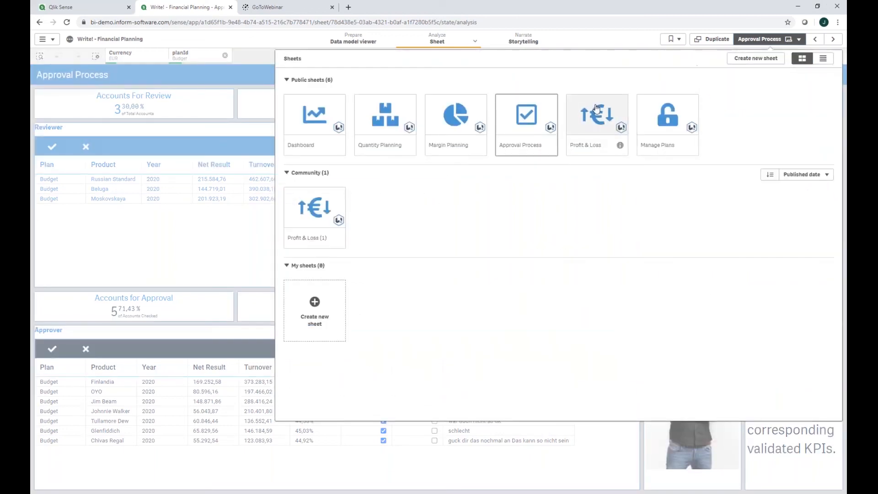
{"action": "left_click", "coordinate": [613, 121]}
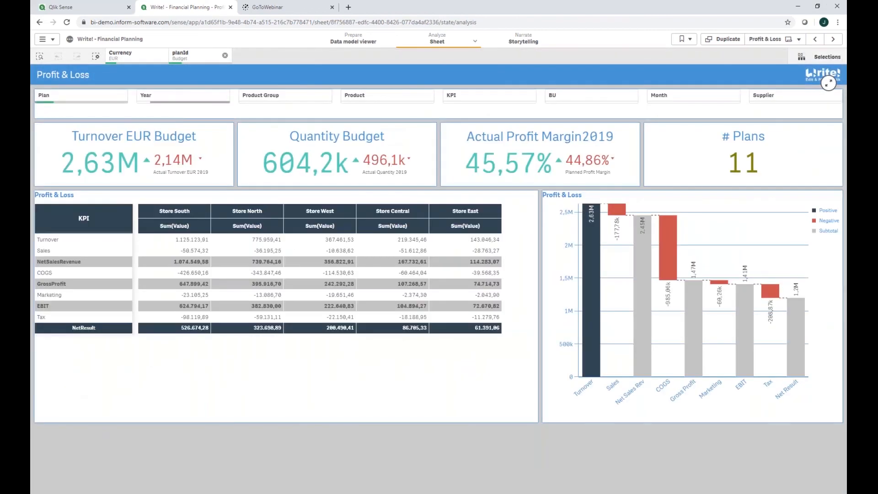